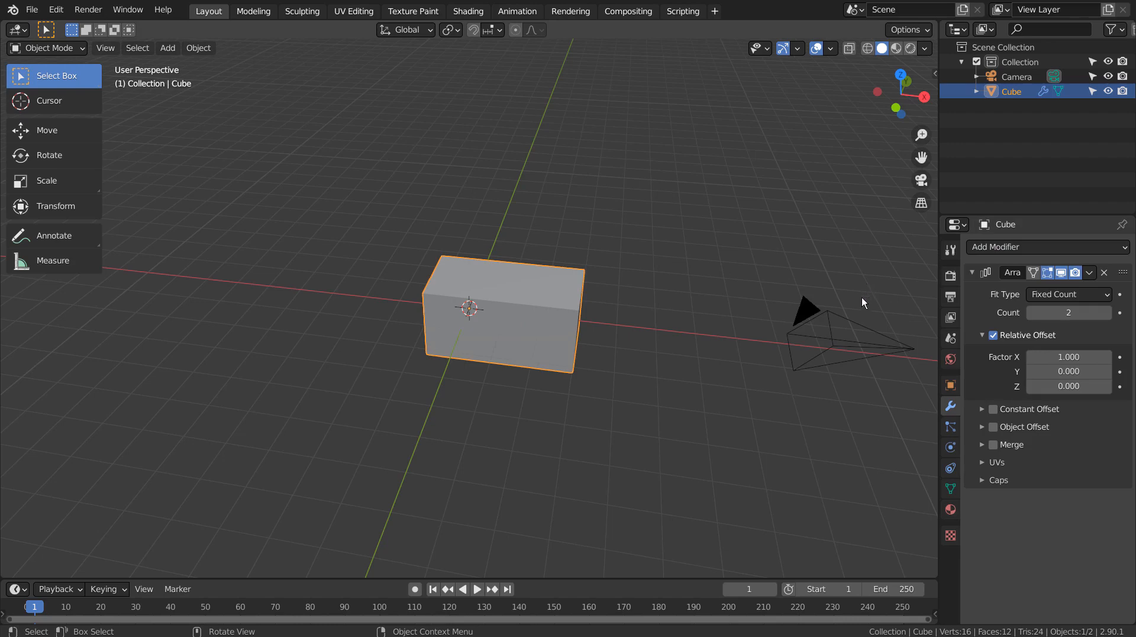
- Inspect the cube's base mesh in Edit Mode, and set the Array modifier's relative X offset to 1.14 and count to 4 in Object Mode
scroll(736, 308, "up", 4)
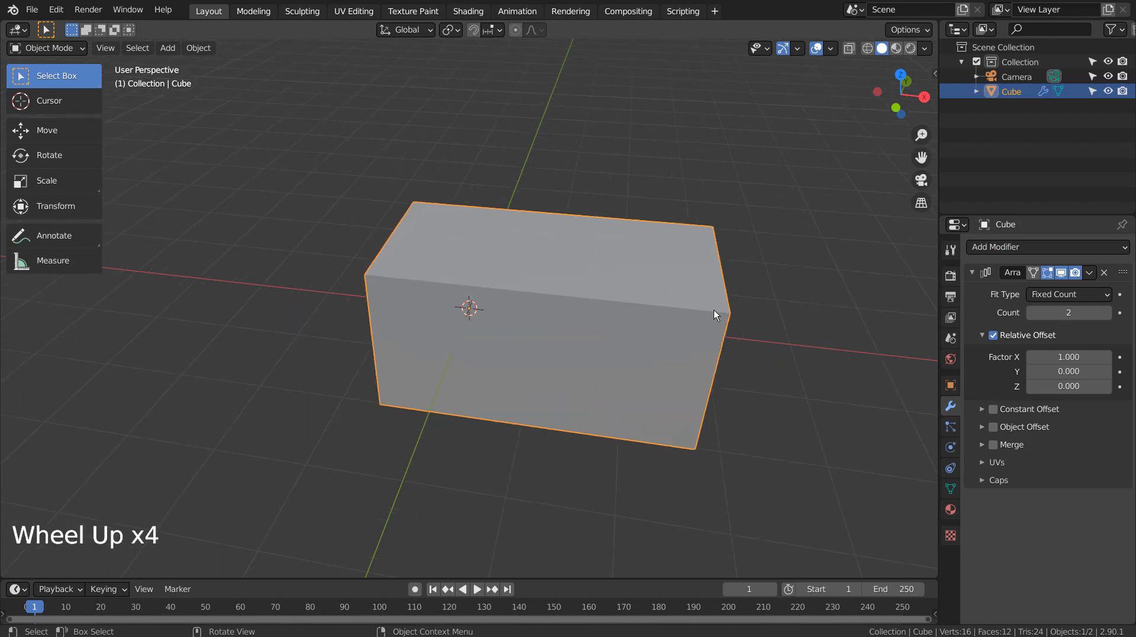
key("Tab")
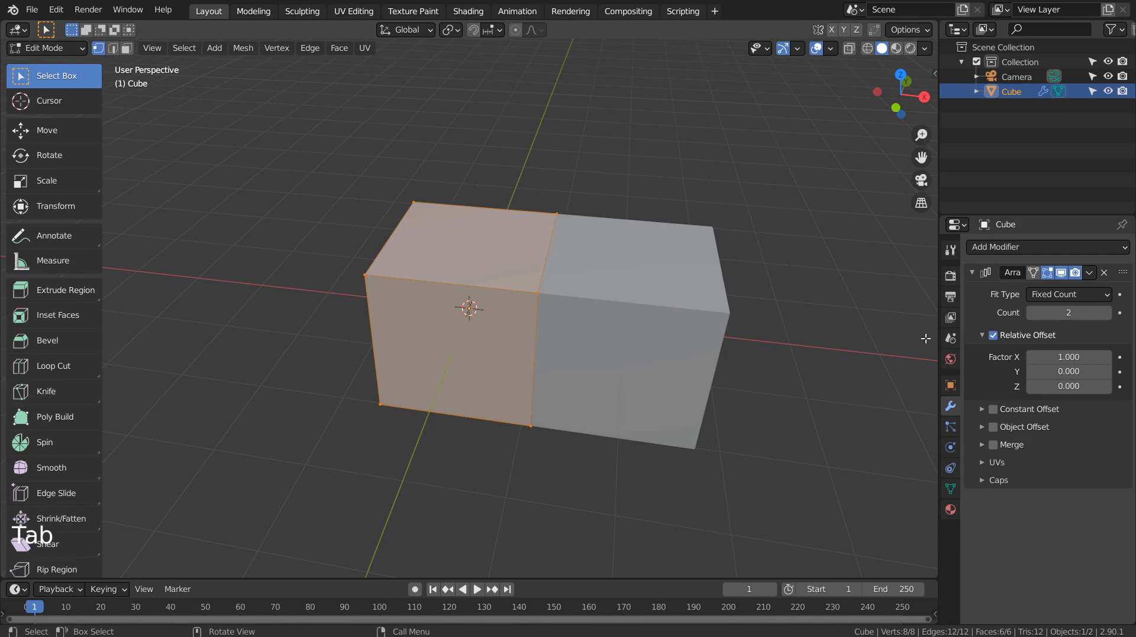
key("Tab")
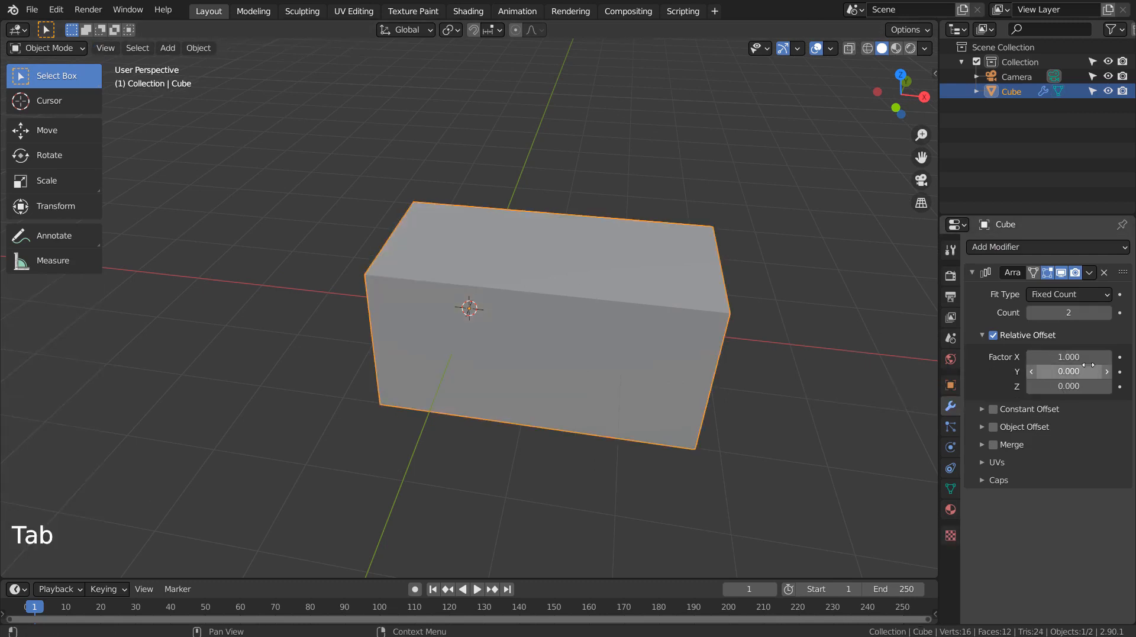
left_click_drag(1088, 357, 1057, 354, "shift")
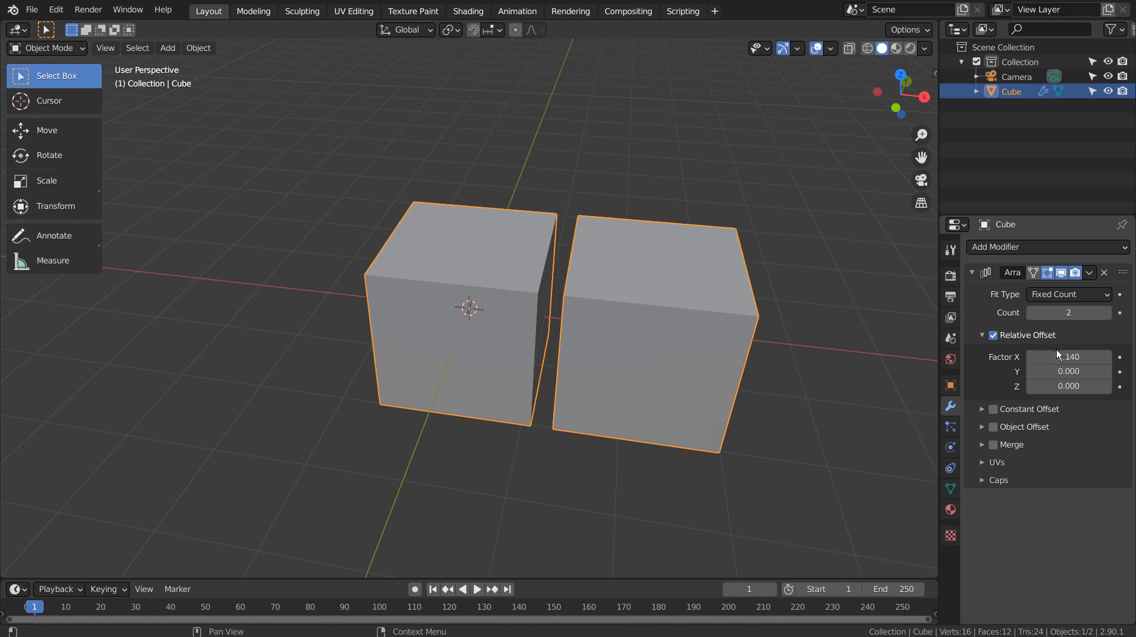
left_click_drag(1066, 312, 1083, 312)
middle_click_drag(808, 336, 762, 339)
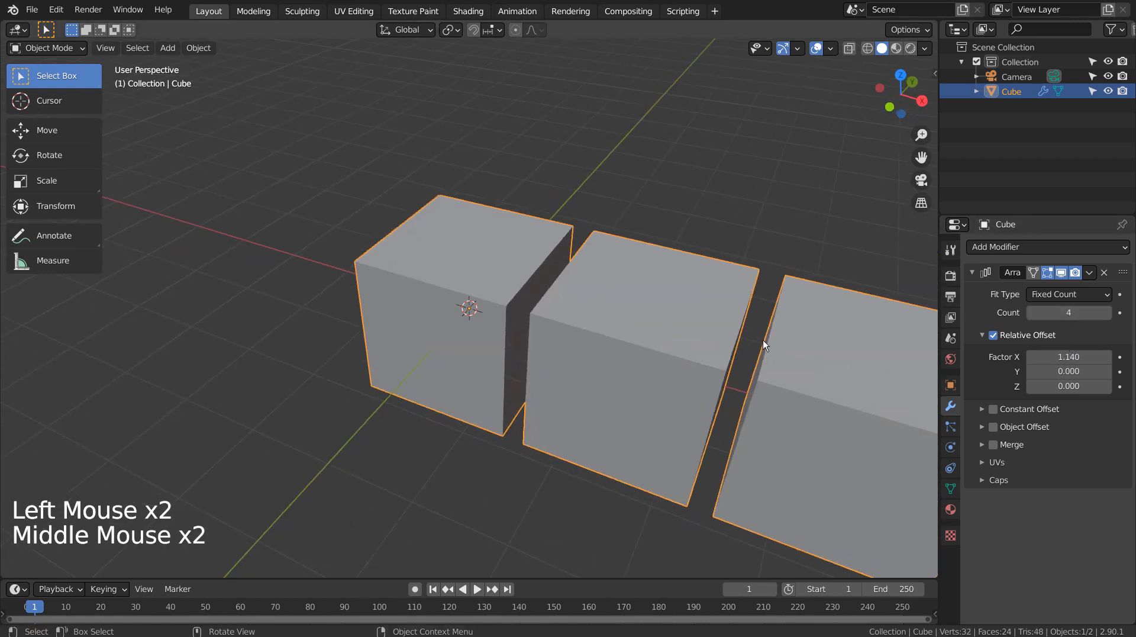
scroll(762, 340, "down", 3)
scroll(763, 339, "down", 3)
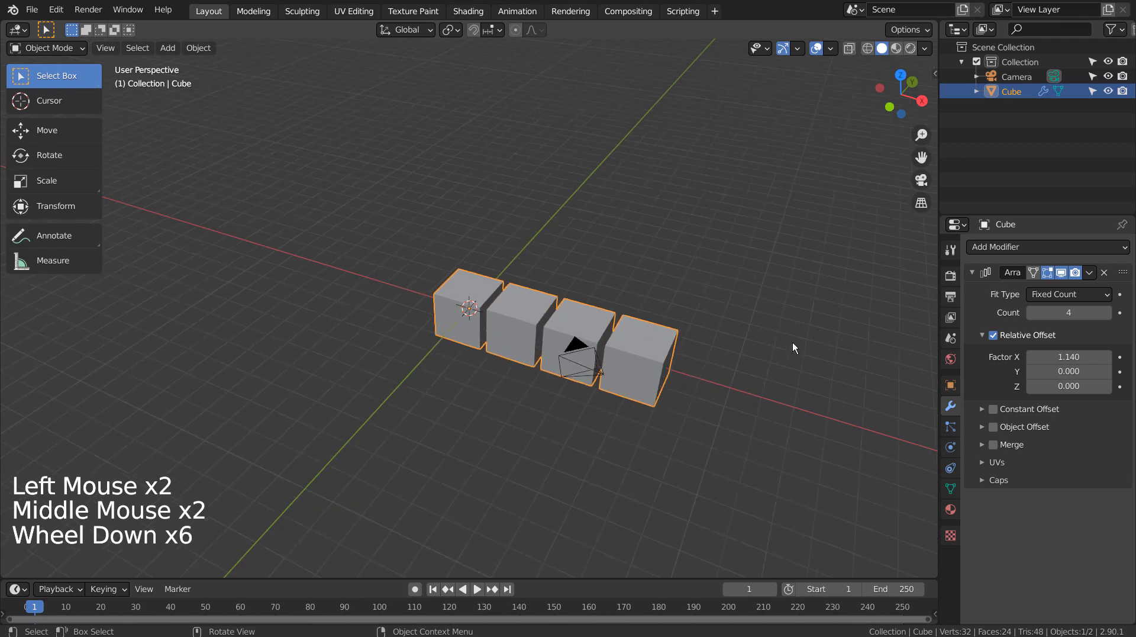
- Set the cube's Array modifier to a relative X offset of 1.1 and a count of 10
left_click(1055, 356)
type("1.1")
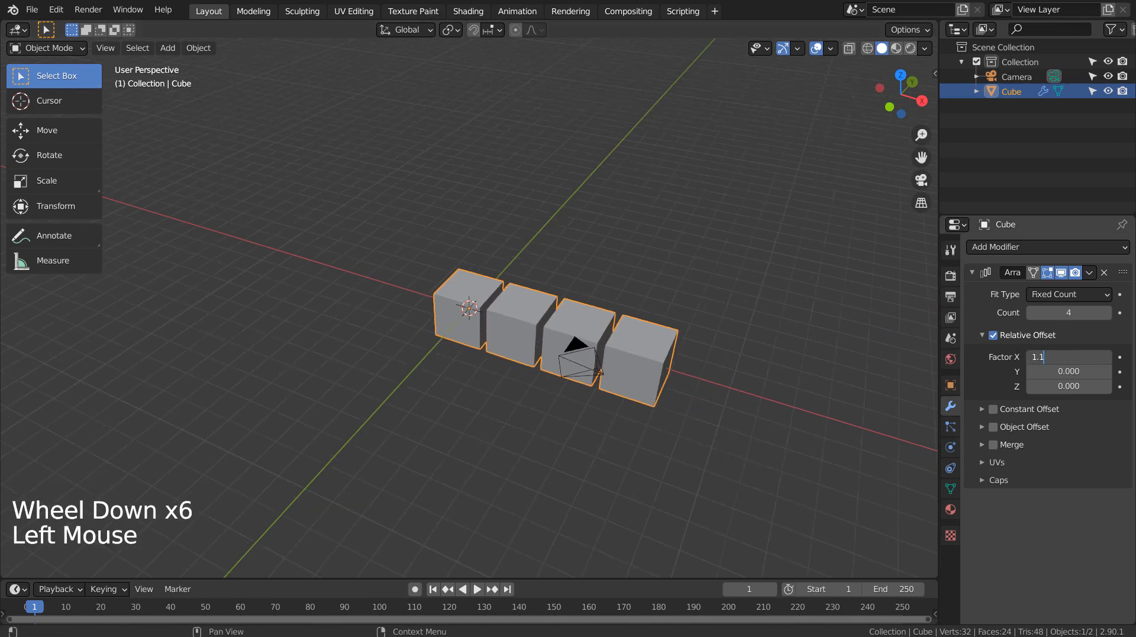
key("Return")
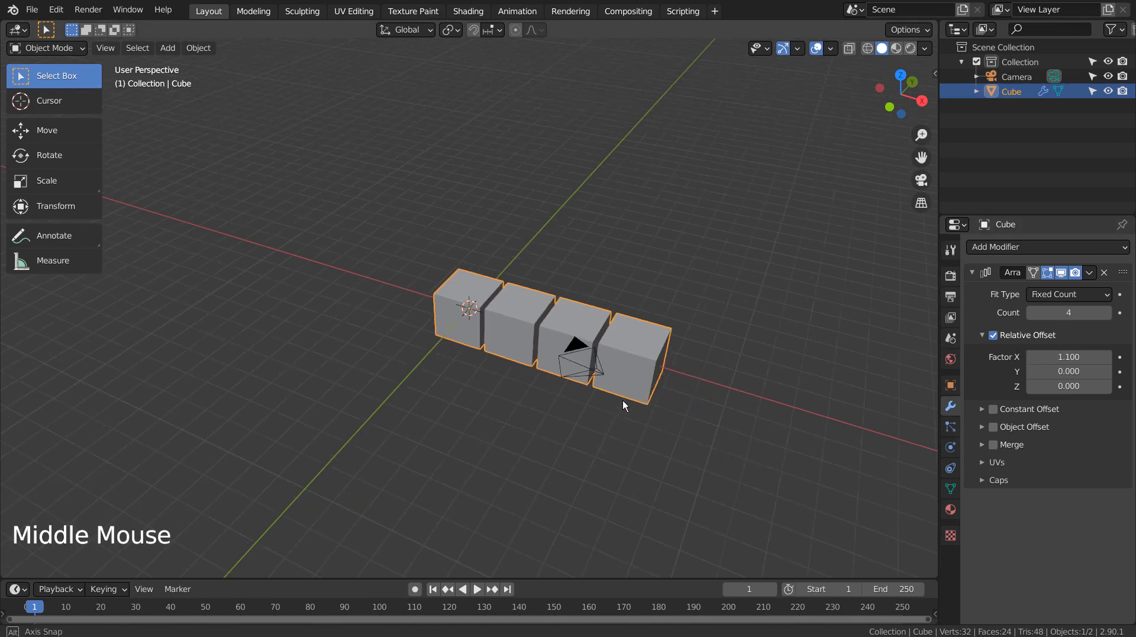
middle_click_drag(624, 401, 666, 381)
scroll(613, 385, "up", 3)
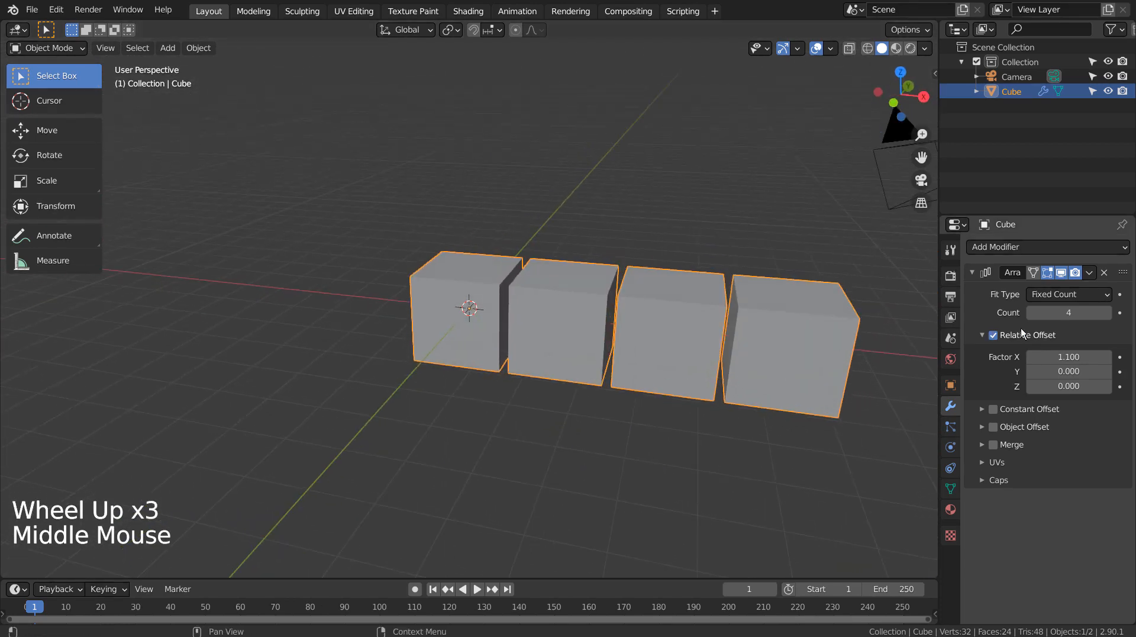
left_click(1033, 312)
type("10")
key("Return")
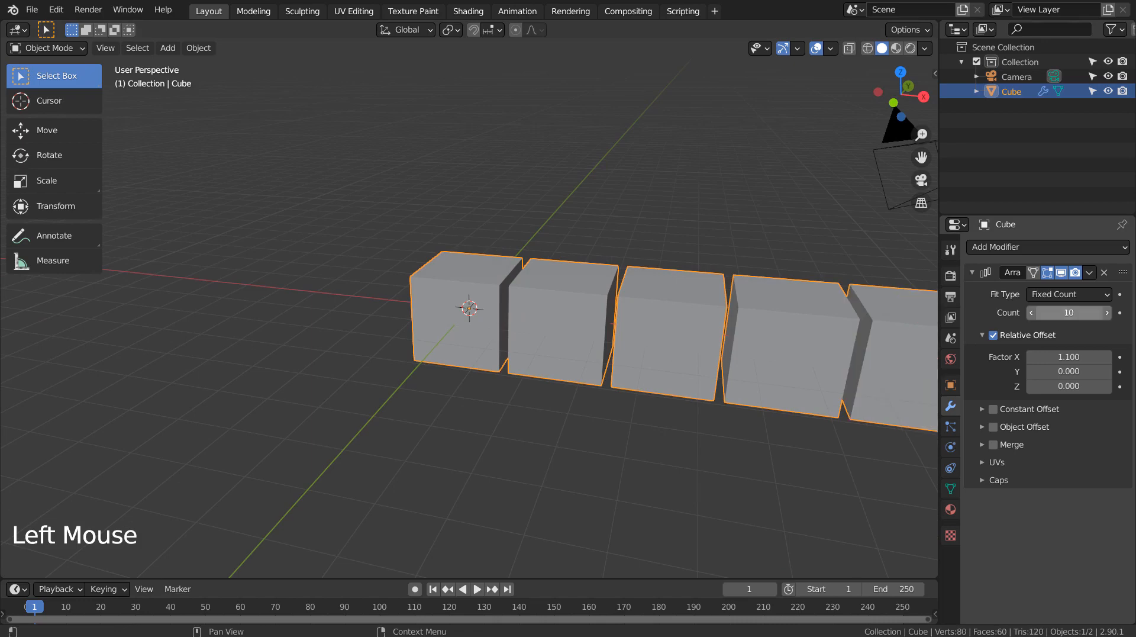
scroll(863, 411, "down", 8)
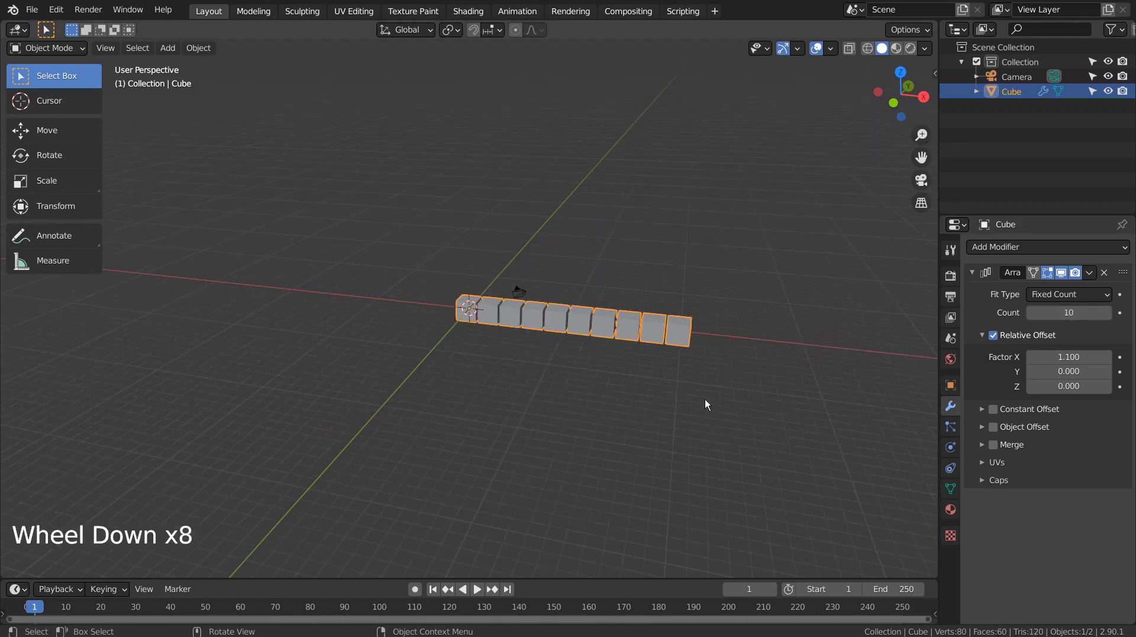
middle_click_drag(705, 401, 652, 438)
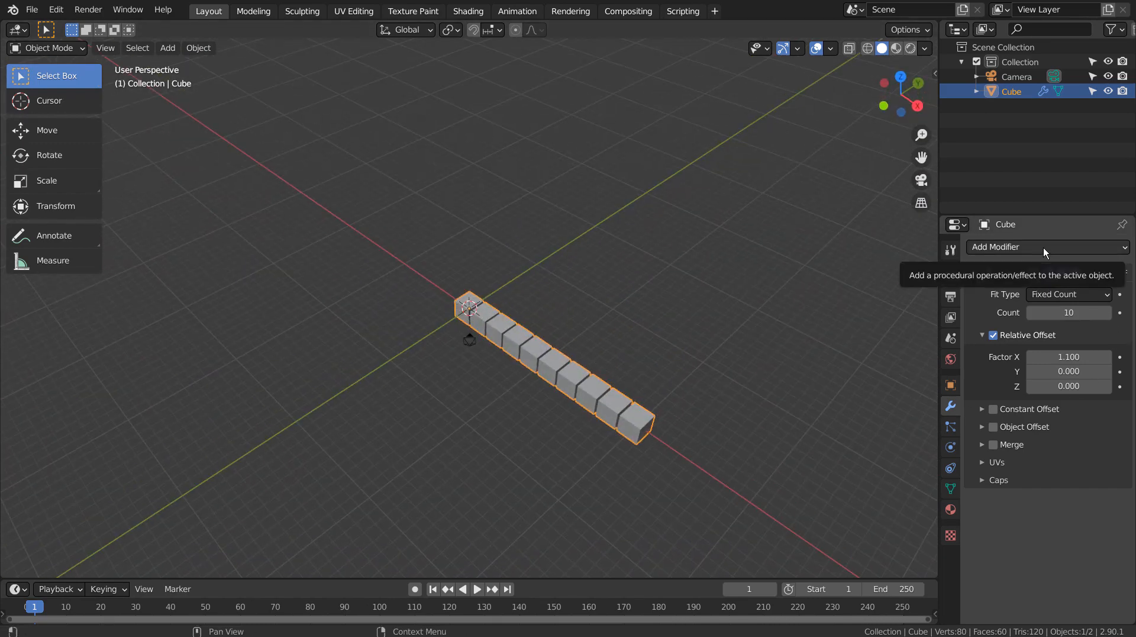
- Try relative offsets of 1.4 on Y and -1.3 on Z in the cube's Array modifier, and undo them
mouse_move(1069, 371)
left_mouse_down()
mouse_move(1112, 371)
mouse_move(1074, 371)
mouse_move(1101, 371)
mouse_move(1083, 371)
mouse_move(1101, 386)
mouse_move(1041, 386)
mouse_move(1054, 385)
left_mouse_up()
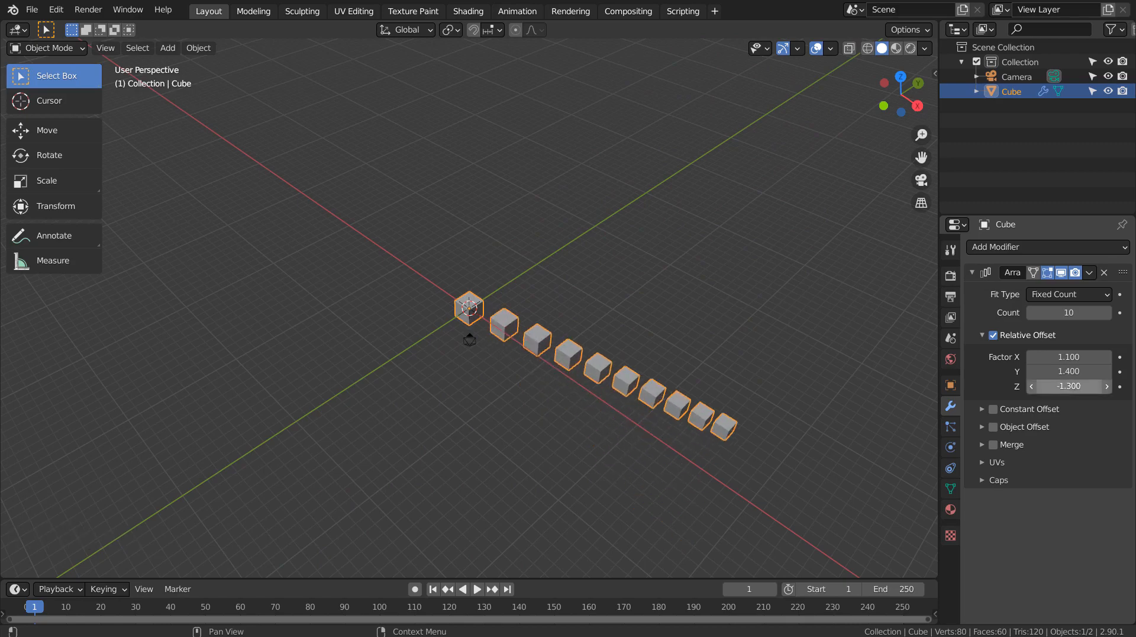
key("ctrl+z")
key("ctrl+z")
key("ctrl+z")
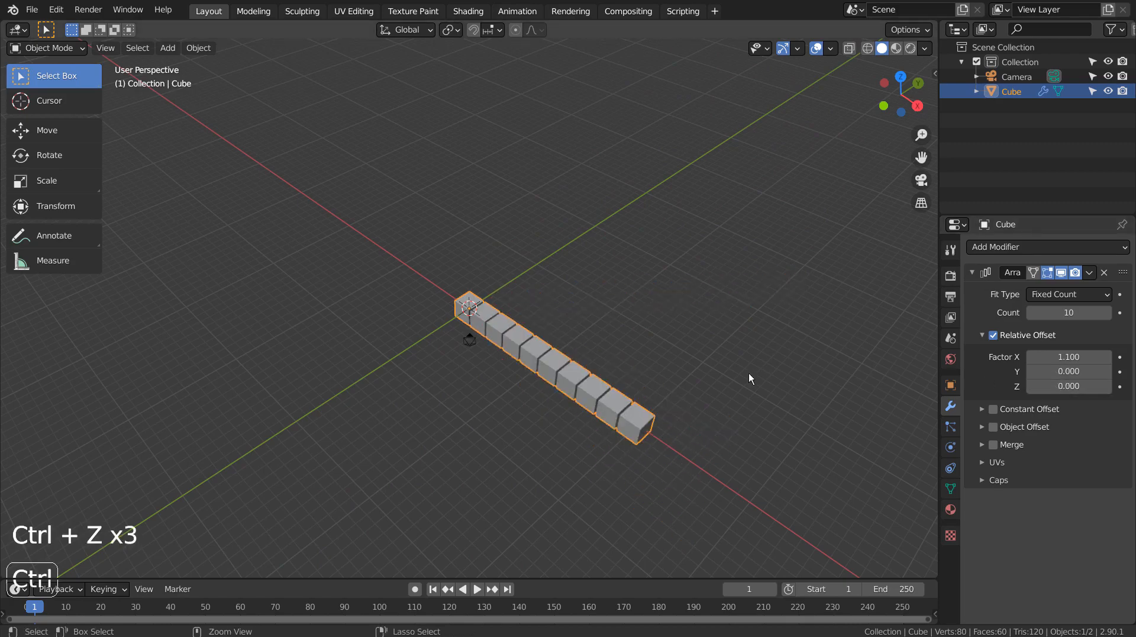
- Add a second Array modifier to the cube with a relative offset of 0 on X and 1.1 on Y
left_click(1040, 247)
left_click(823, 280)
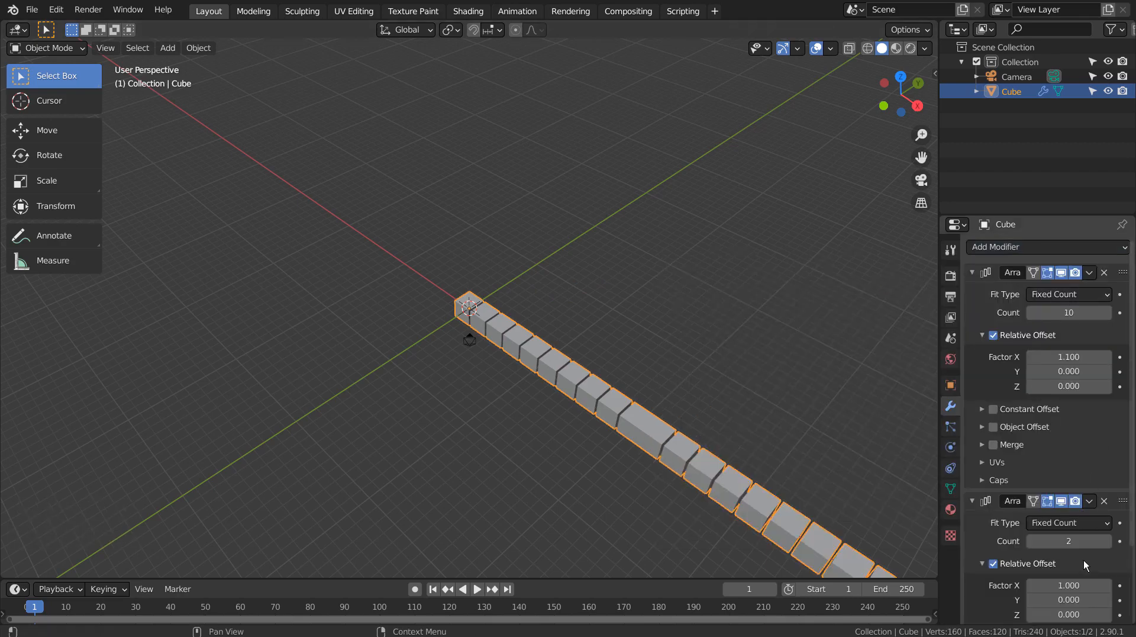
left_click(1069, 585)
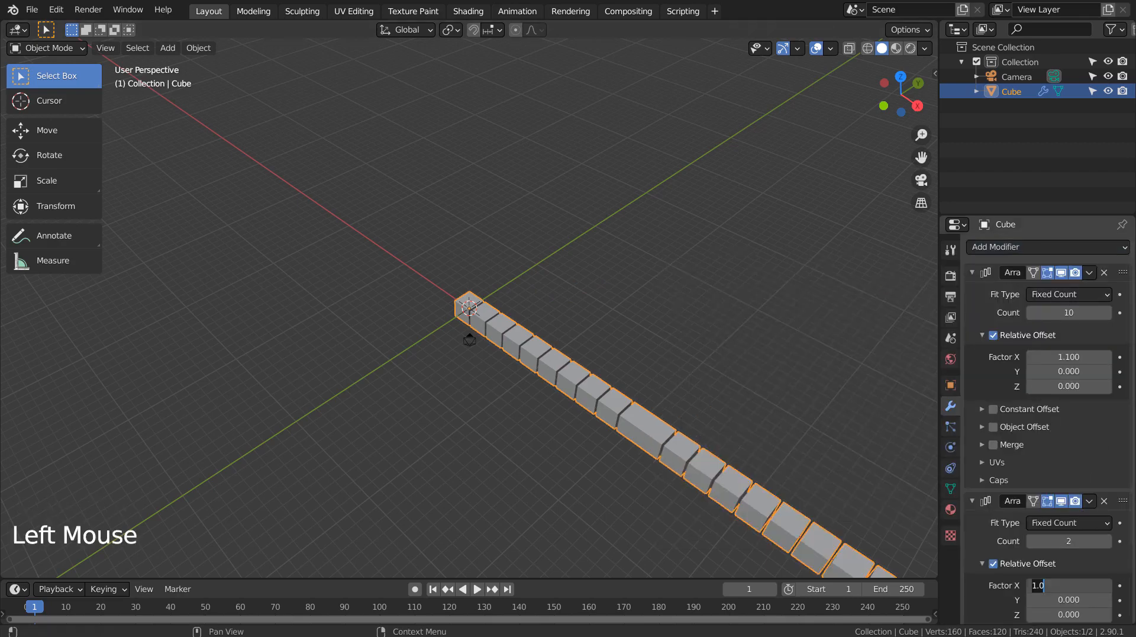
type("0")
key("Tab")
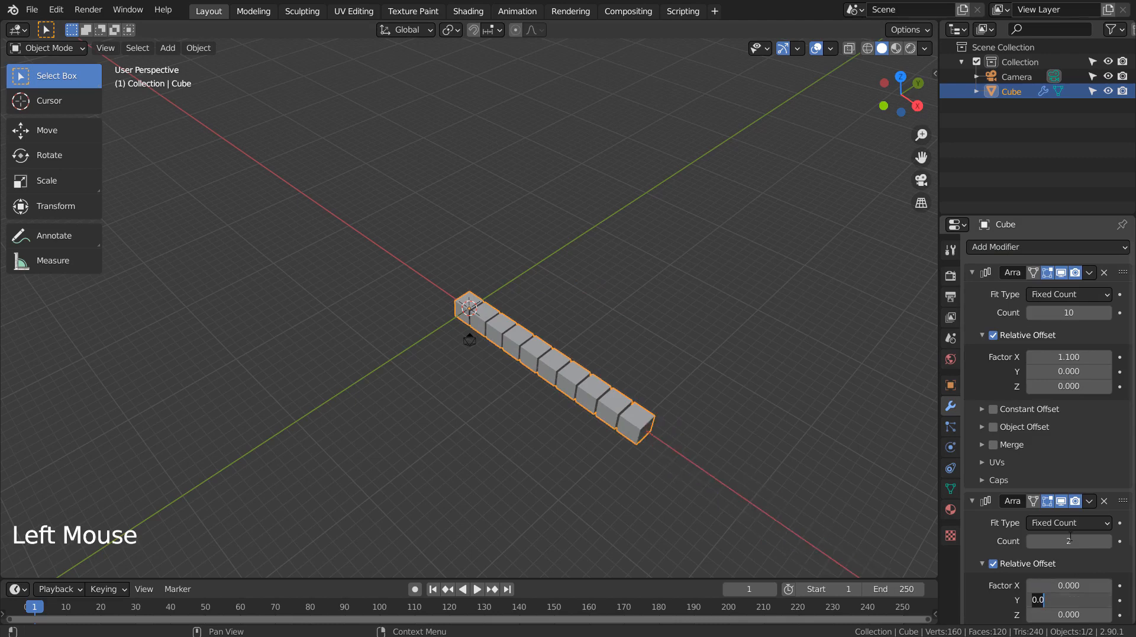
type("1.1")
key("Return")
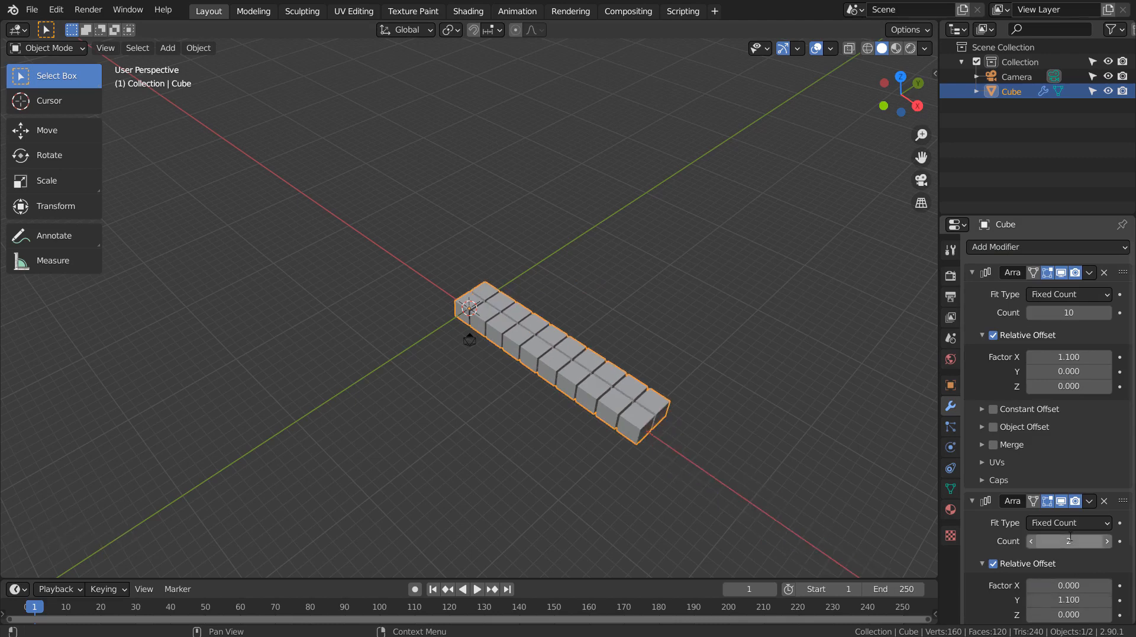
- Set the second Array modifier's count to 10
left_click(1070, 538)
type("10")
key("Return")
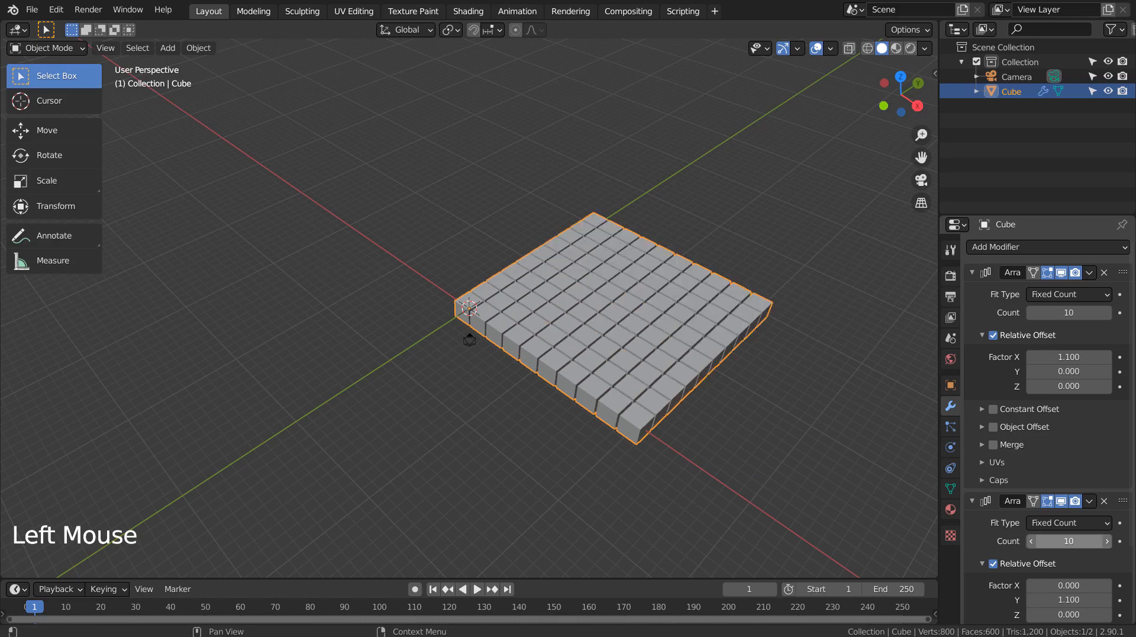
middle_click_drag(766, 456, 704, 438)
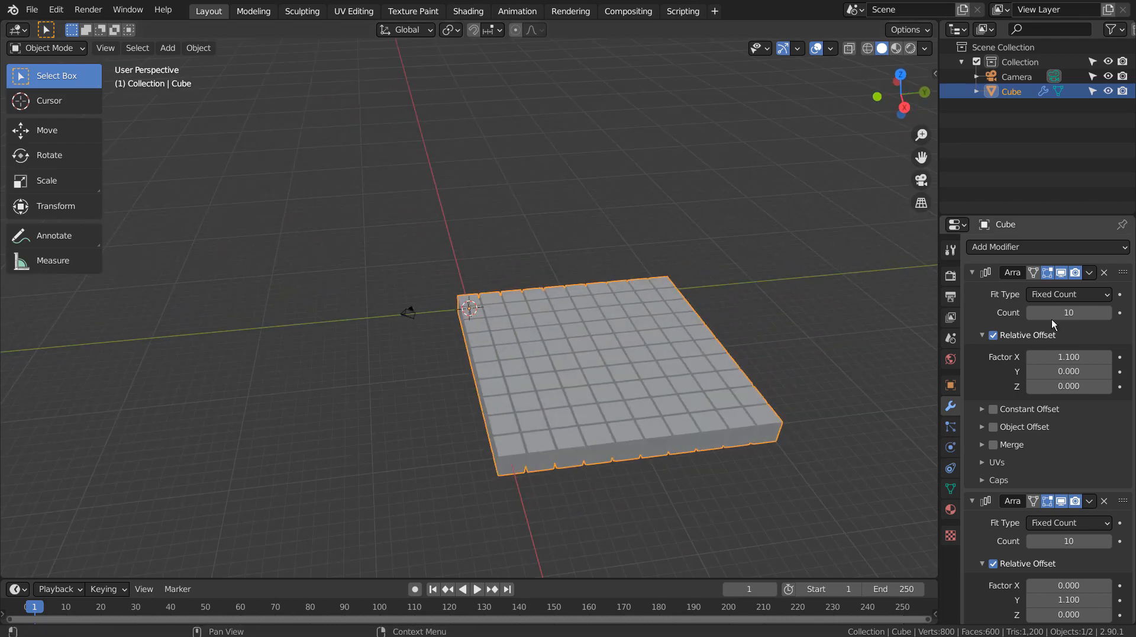
- Collapse both existing Array modifiers and add a third one with a relative offset of 0 on X and 1.1 on Z
left_click(972, 276)
left_click(975, 291)
left_click(982, 246)
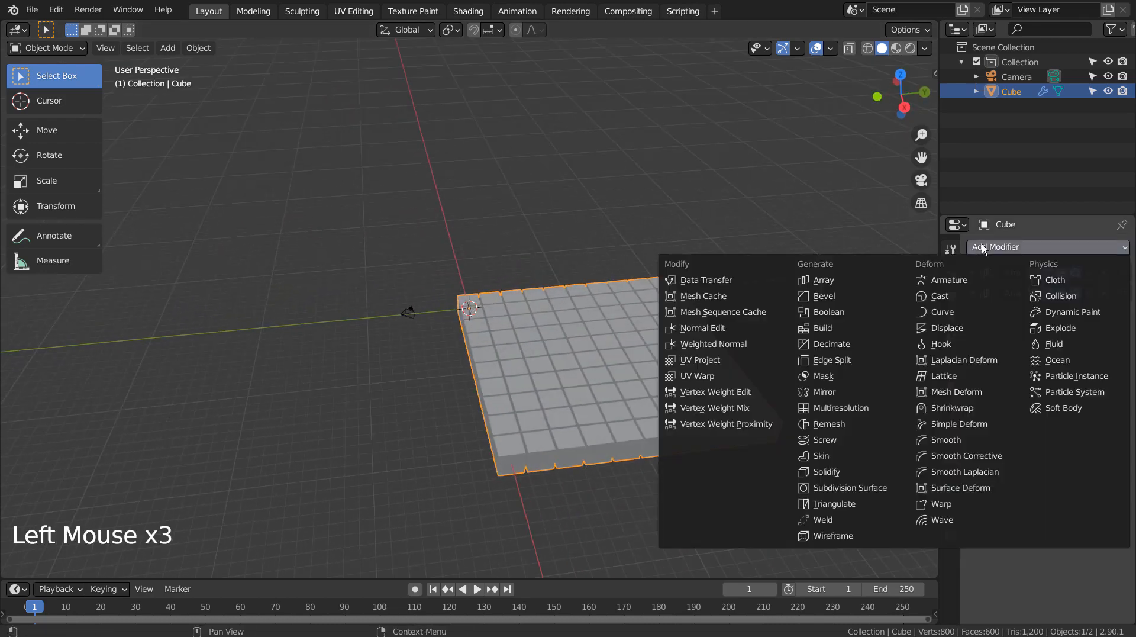
left_click(867, 281)
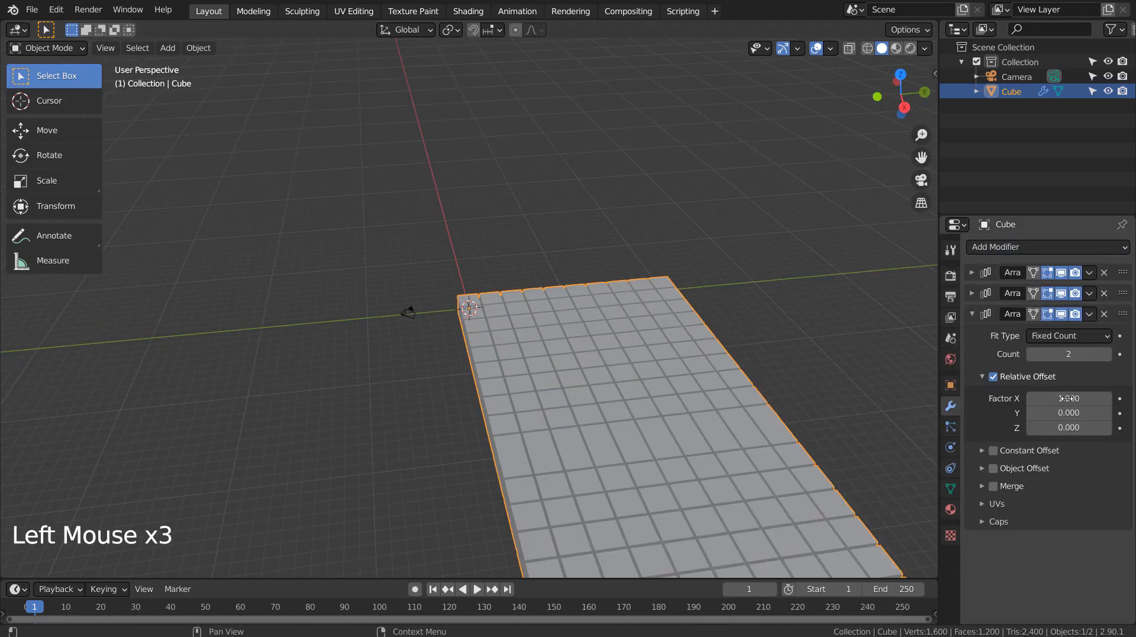
left_click(1104, 397)
type("0")
key("Tab")
key("Tab")
type("1.1")
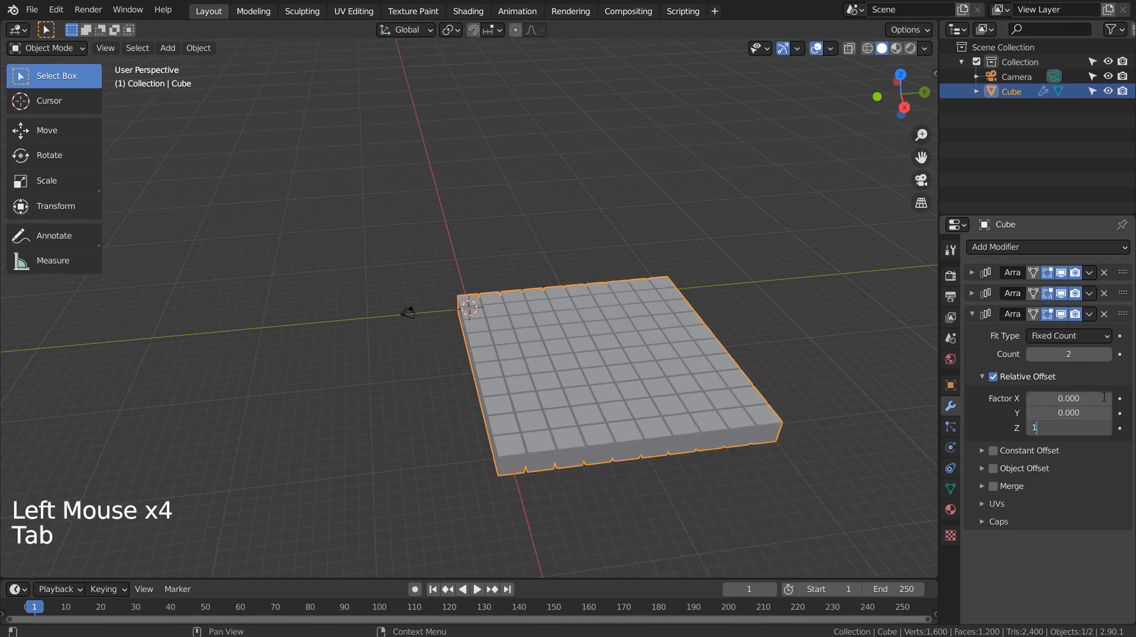
key("Return")
- Set the third Array modifier's count to 10
left_click(1035, 354)
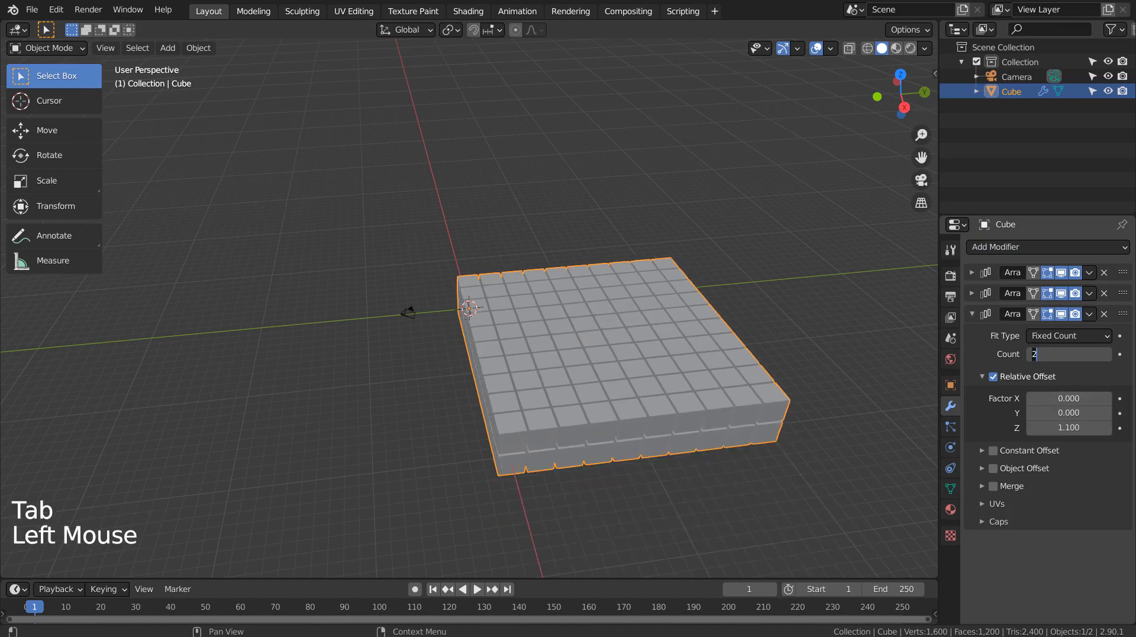
type("10")
key("Return")
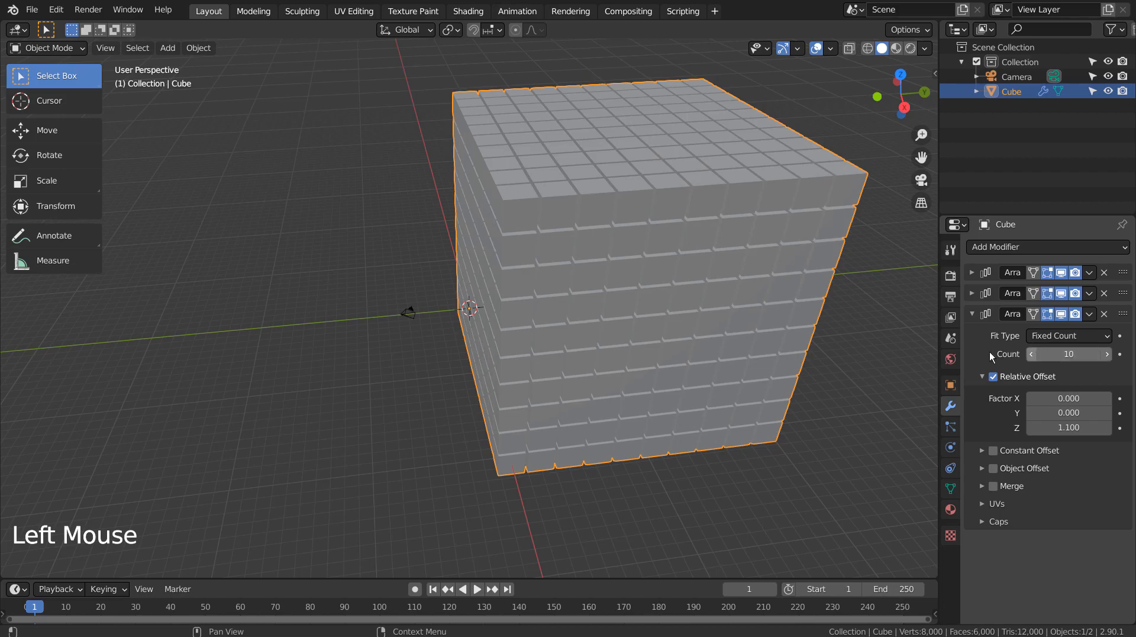
- Align the camera to a view from below showing the whole cube array, and confirm the framing in walk navigation
middle_click_drag(550, 477, 659, 436)
scroll(674, 435, "up", 2)
scroll(673, 431, "down", 3)
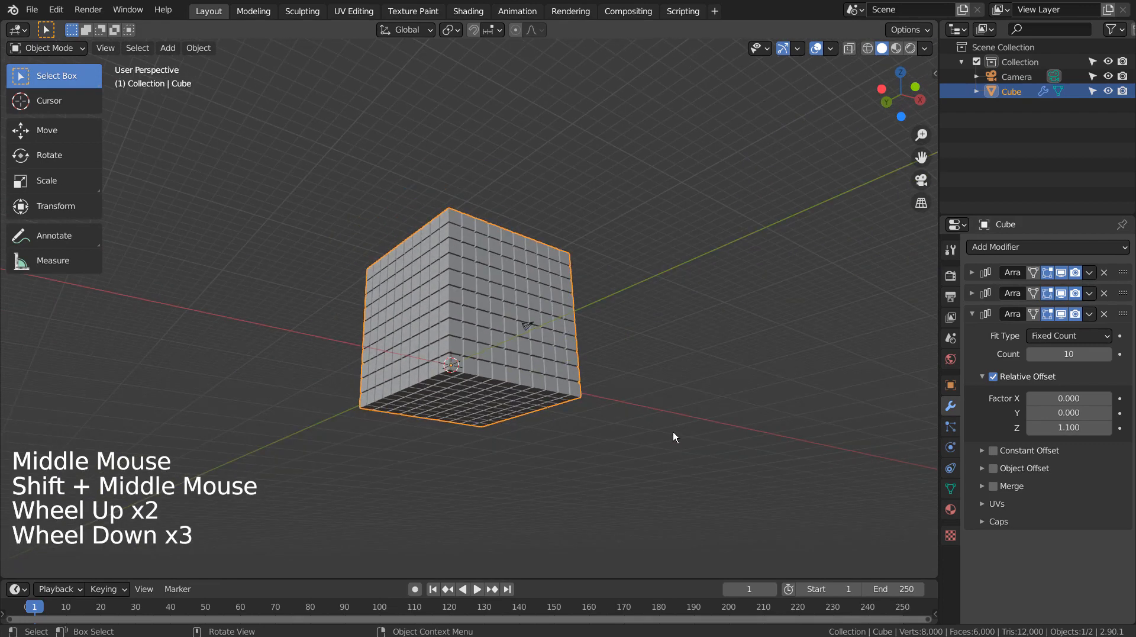
key("ctrl+alt+KP_0")
key("shift+grave")
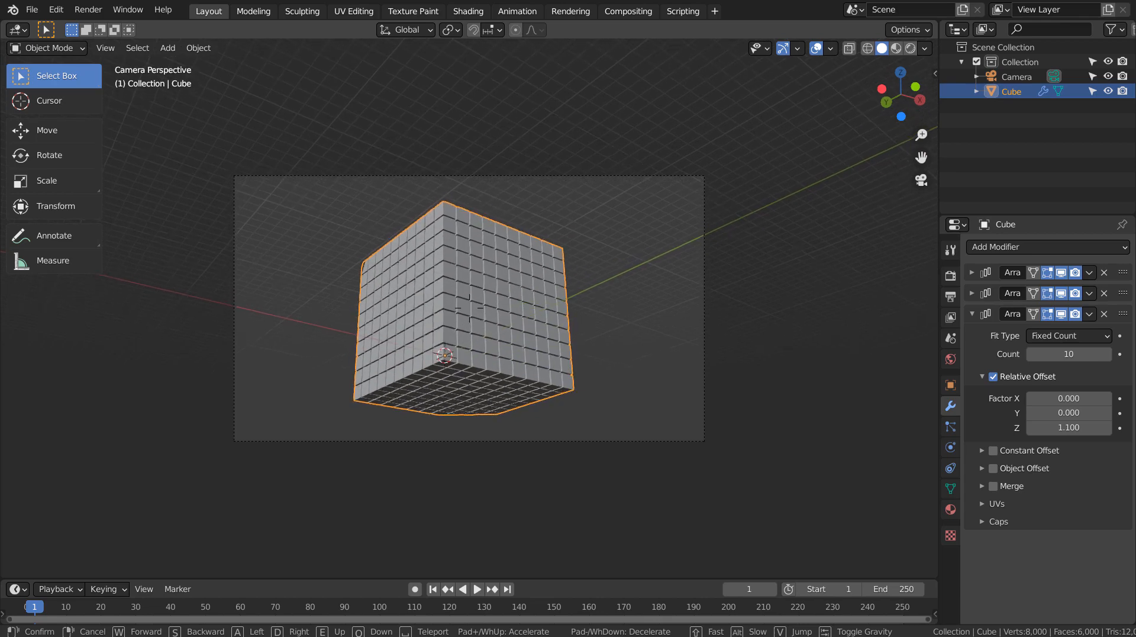
left_click(483, 379)
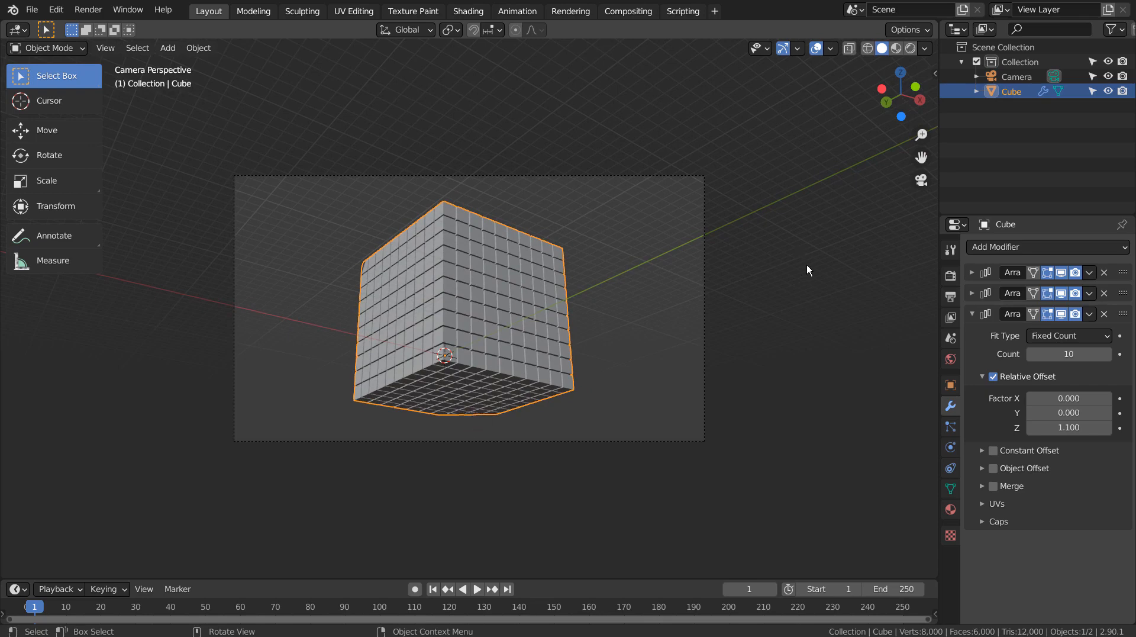
- Set the camera's clip end distance to 1000 m
left_click(1018, 79)
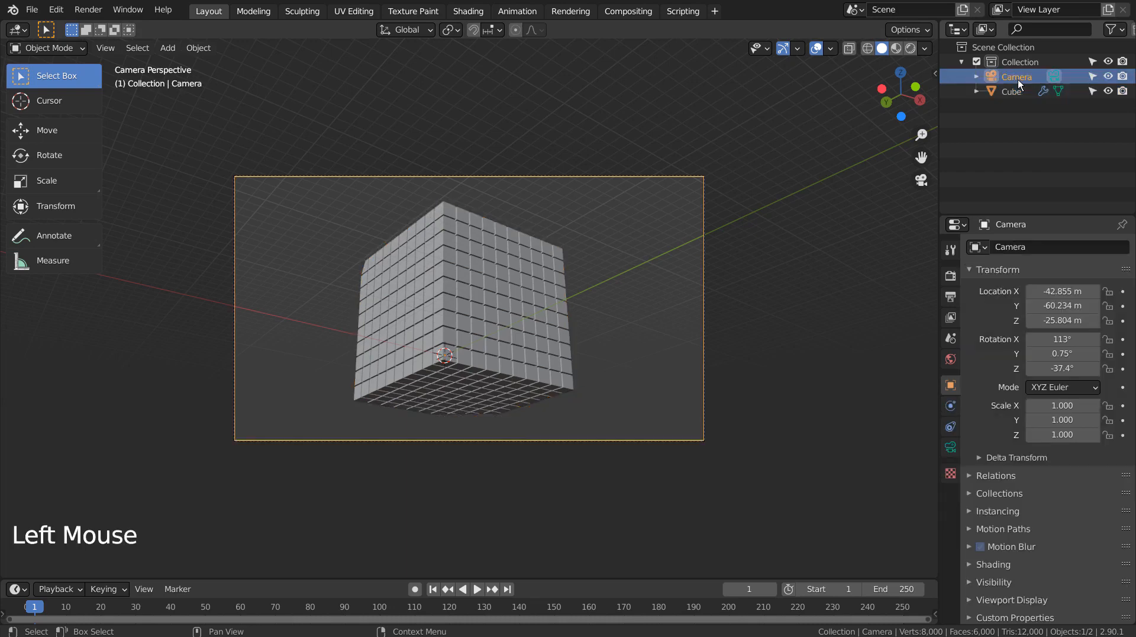
left_click(950, 441)
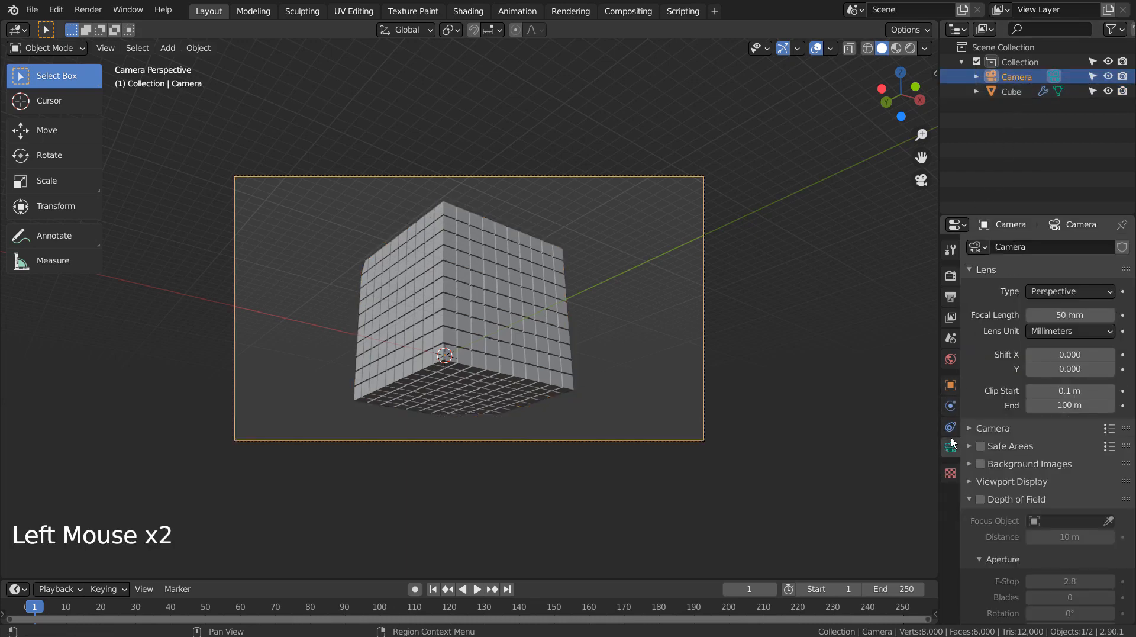
left_click(1070, 407)
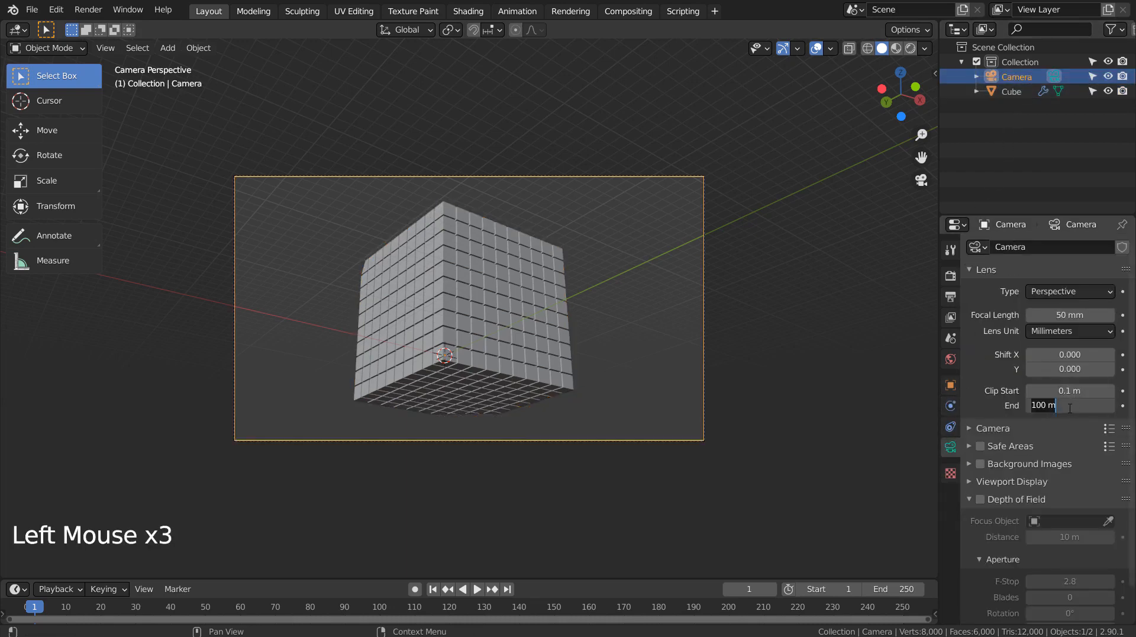
type("00")
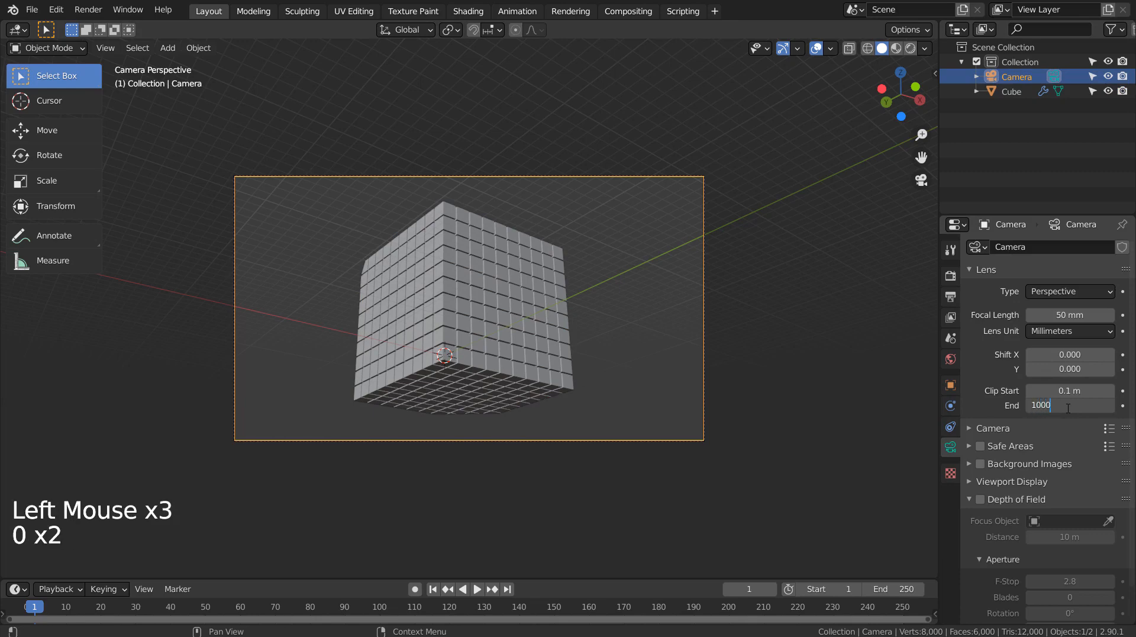
key("Return")
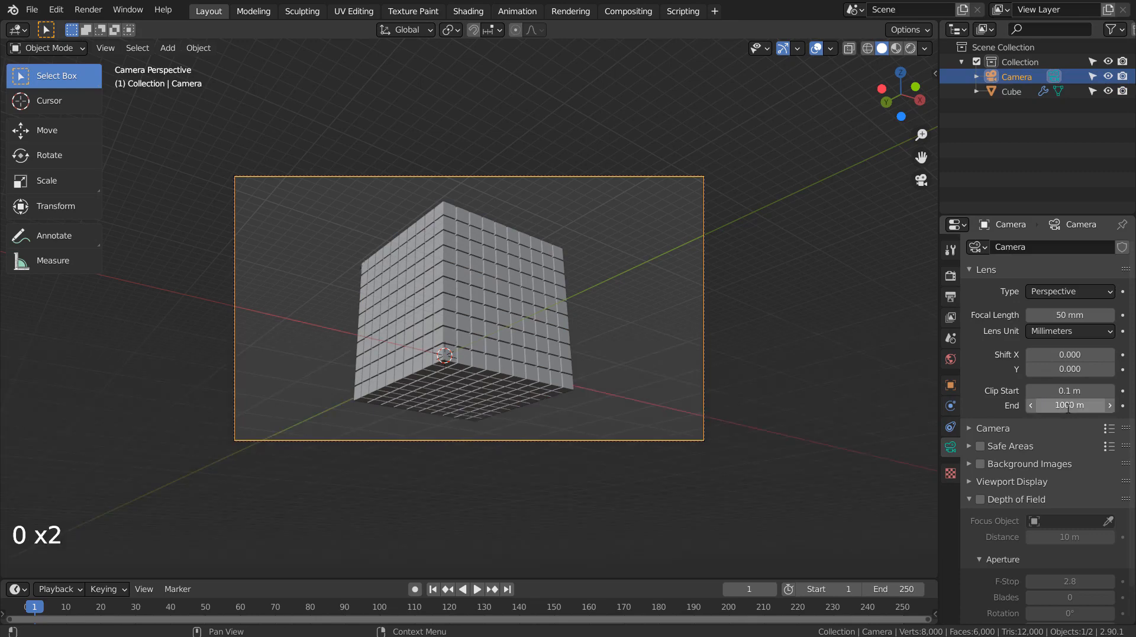
- Clear the selection and add a plane mesh at the 3D cursor
left_click(641, 365)
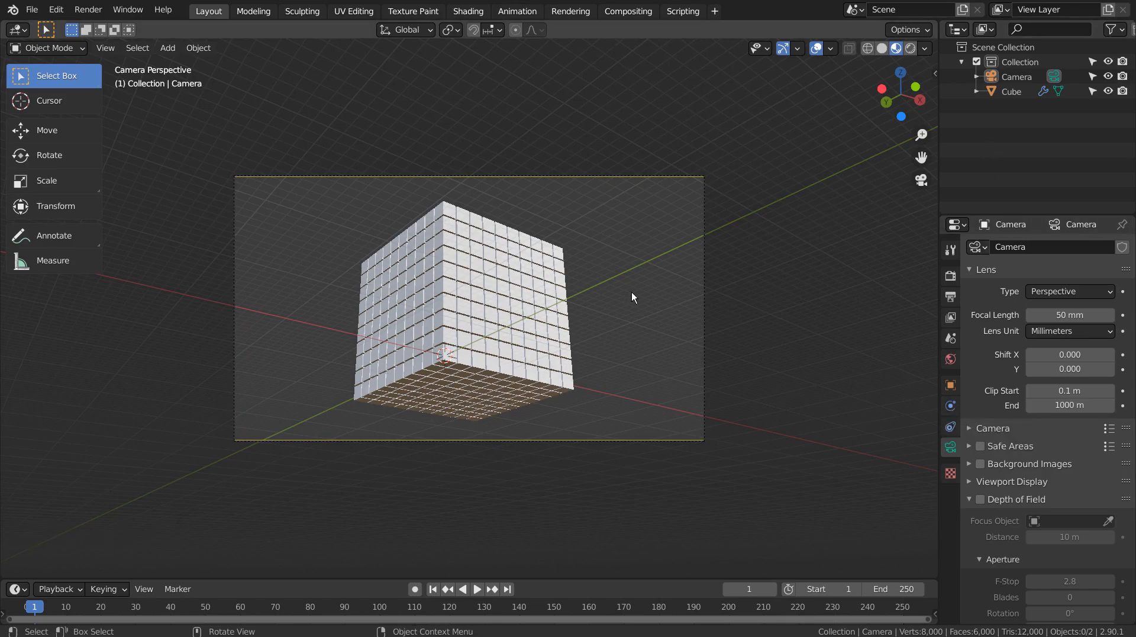
key("shift+a")
mouse_move(630, 287)
left_click(678, 290)
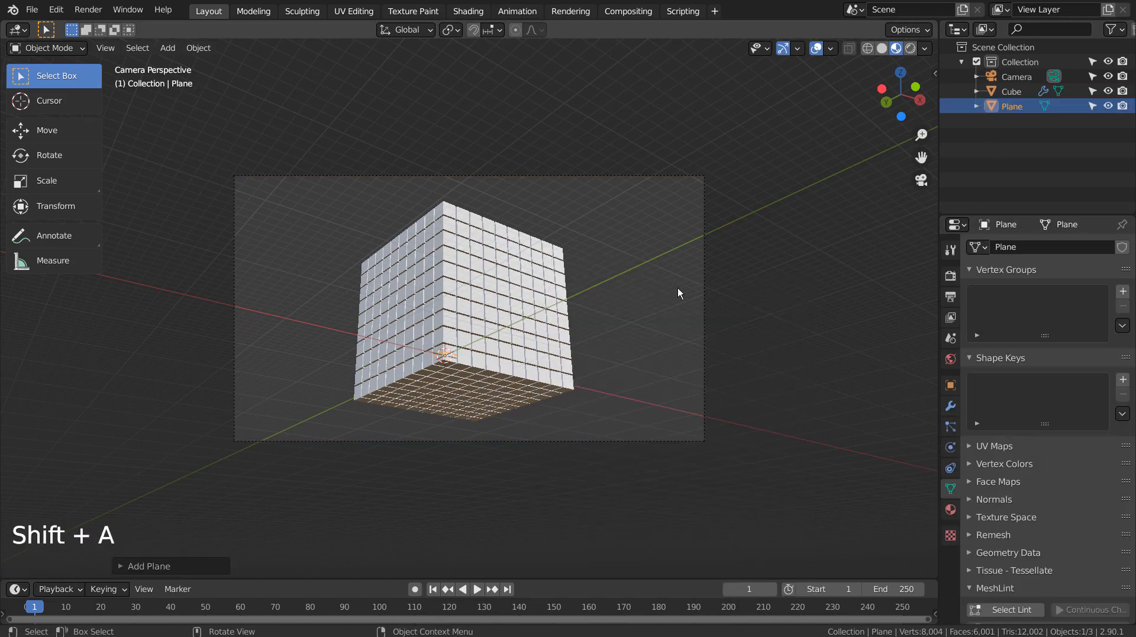
- Scale the new plane up until it is much larger than the cube block
key("r")
left_click(677, 288)
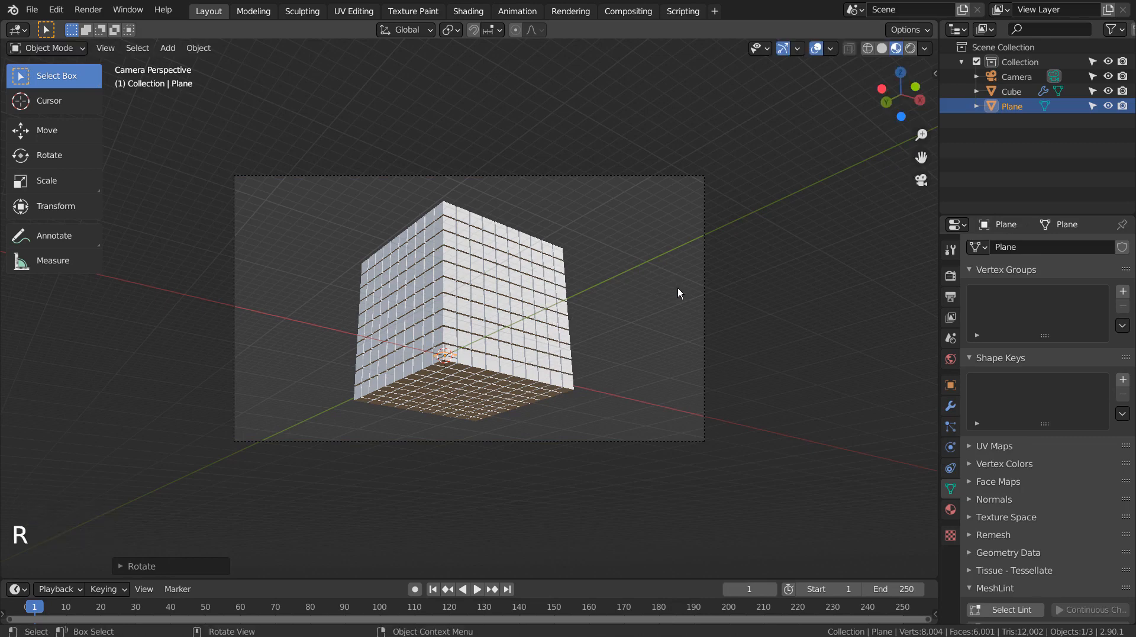
key("s")
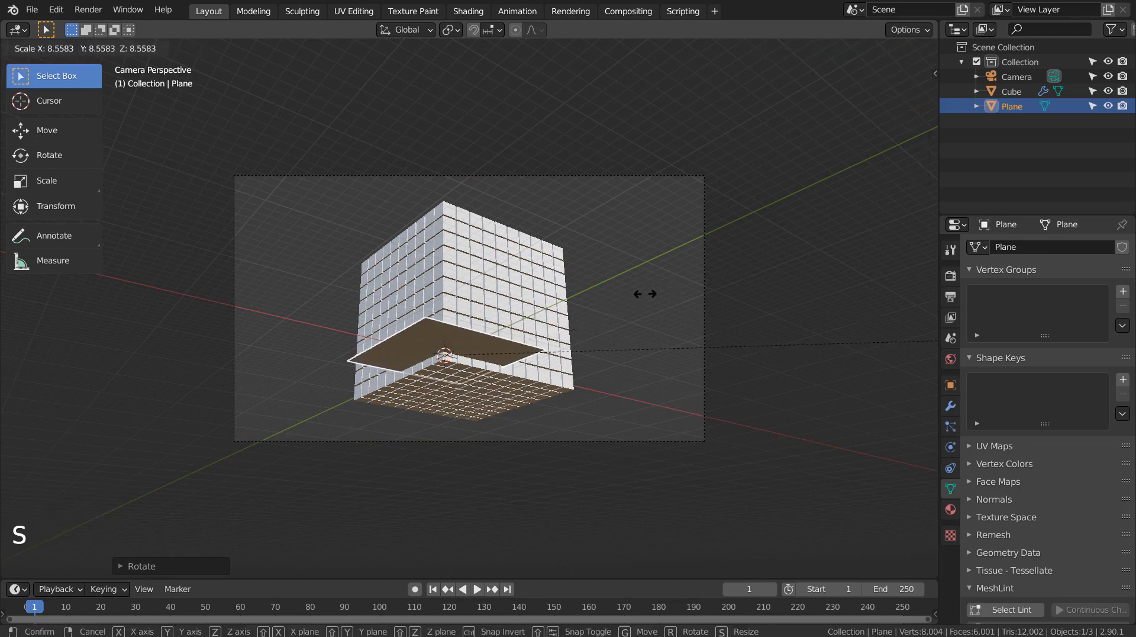
left_click(642, 291)
key("s")
left_click(151, 286)
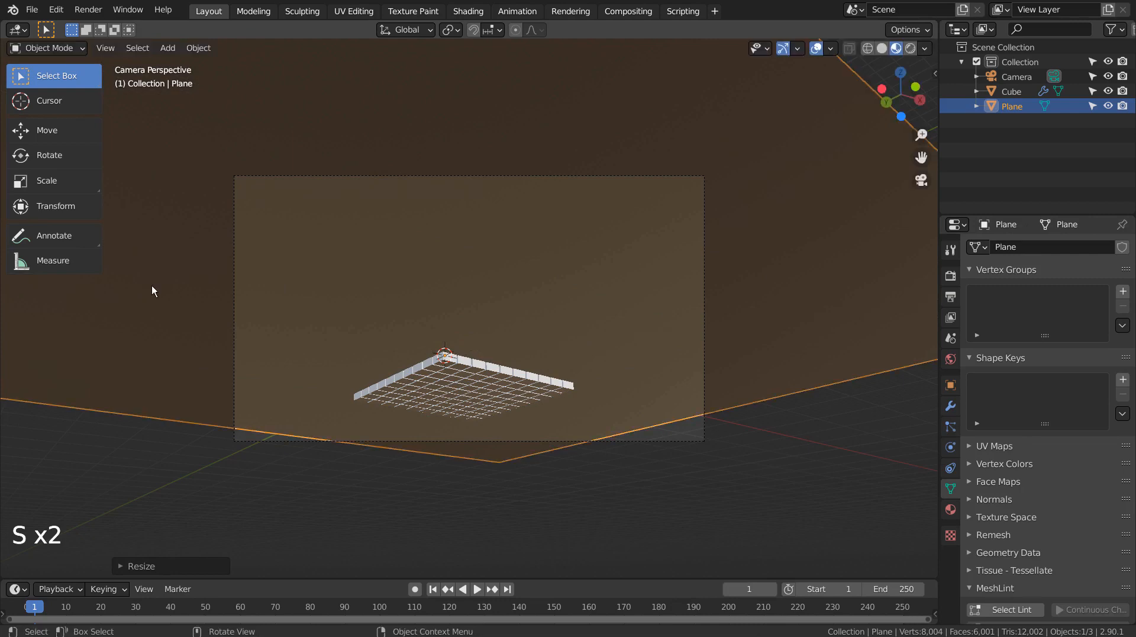
- Rotate the plane upright by about 90 degrees in a side view and move it behind the cube block
middle_click_drag(461, 345, 436, 385)
scroll(414, 400, "down", 6)
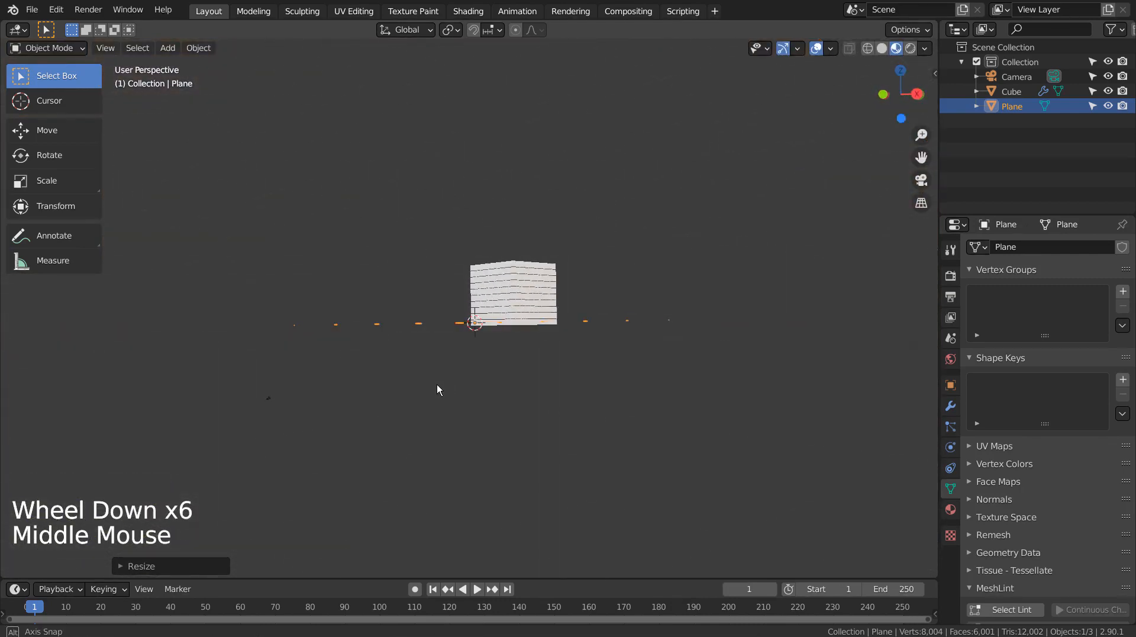
key("r")
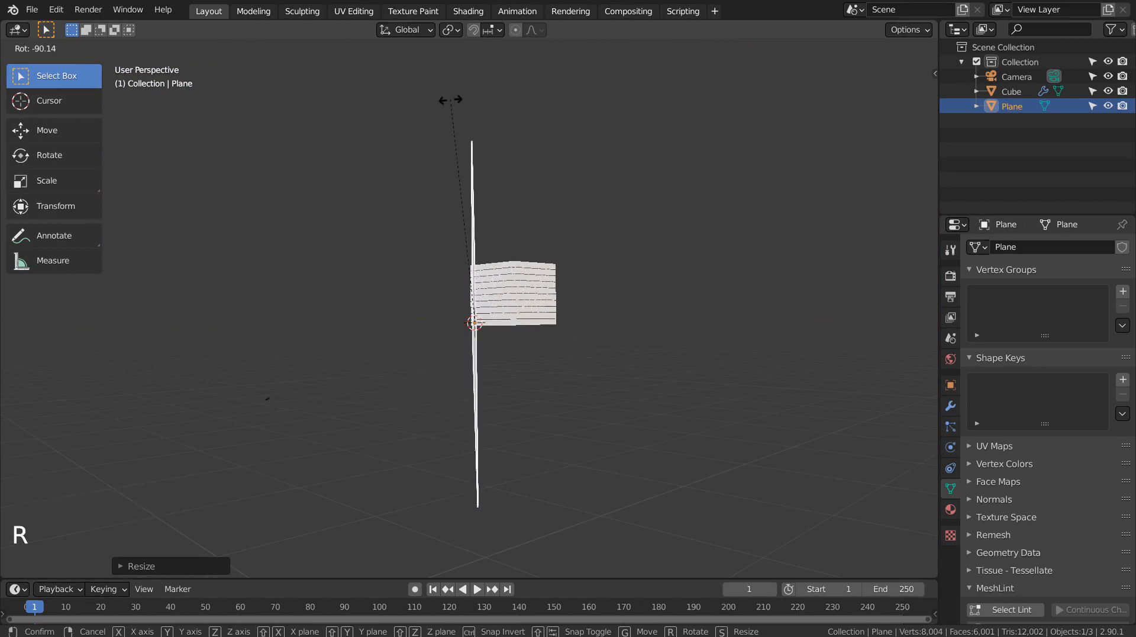
key("g")
left_click(684, 285)
- Return to the camera view and enlarge the plane about 2 times so it fills the whole camera frame
key("KP_0")
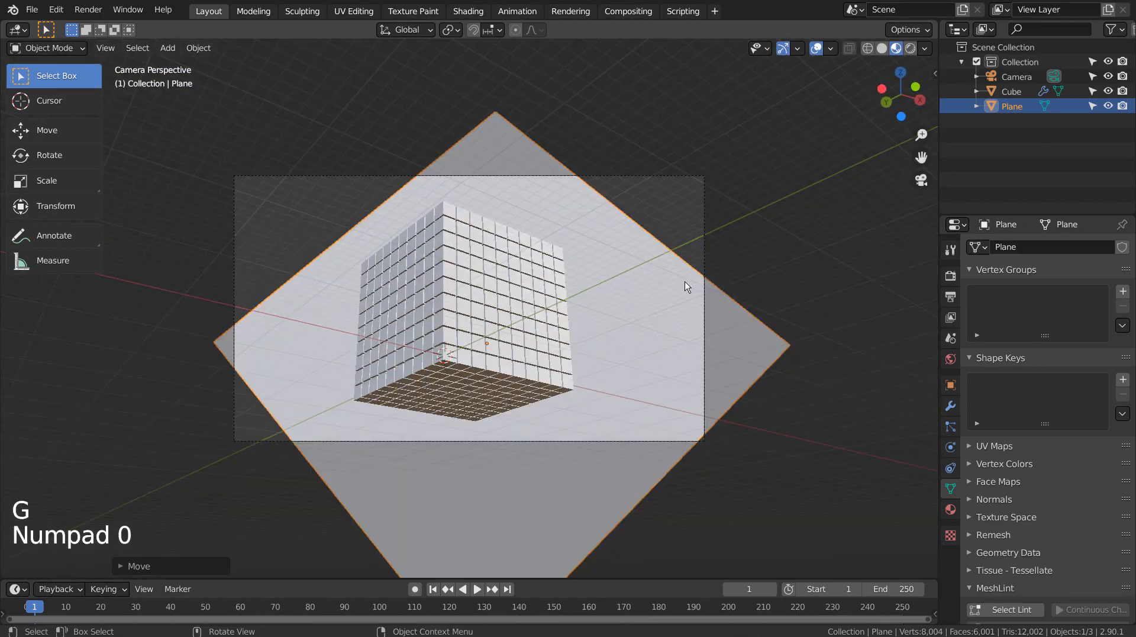
key("s")
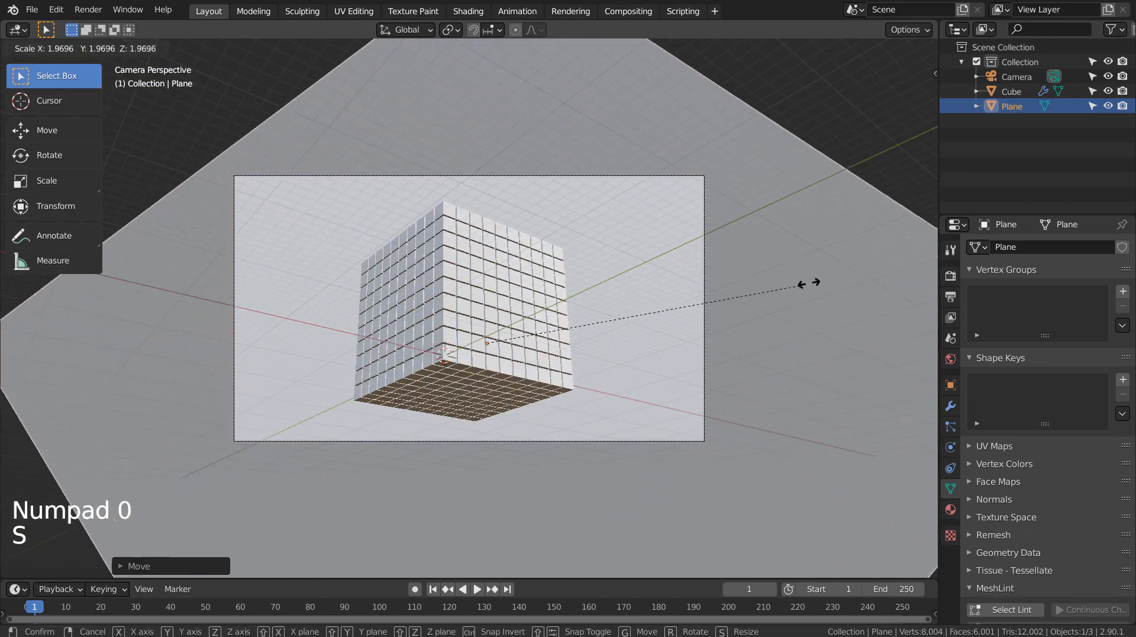
left_click(811, 282)
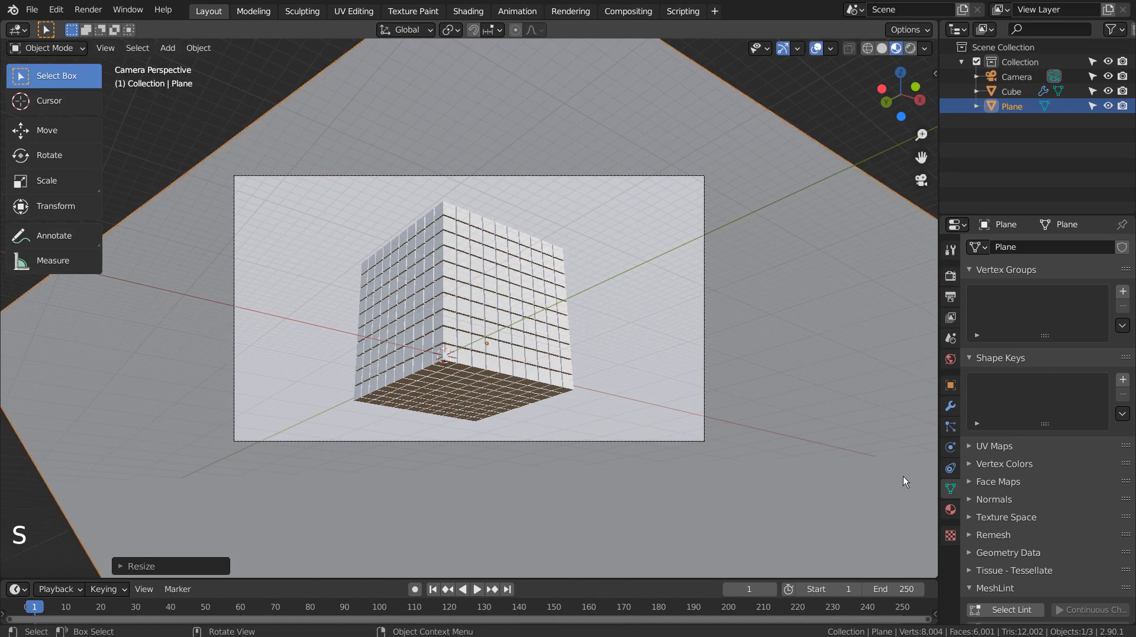
- Give the plane a new material with metallic 0.913 and roughness 0.161
left_click(951, 509)
left_click(1009, 297)
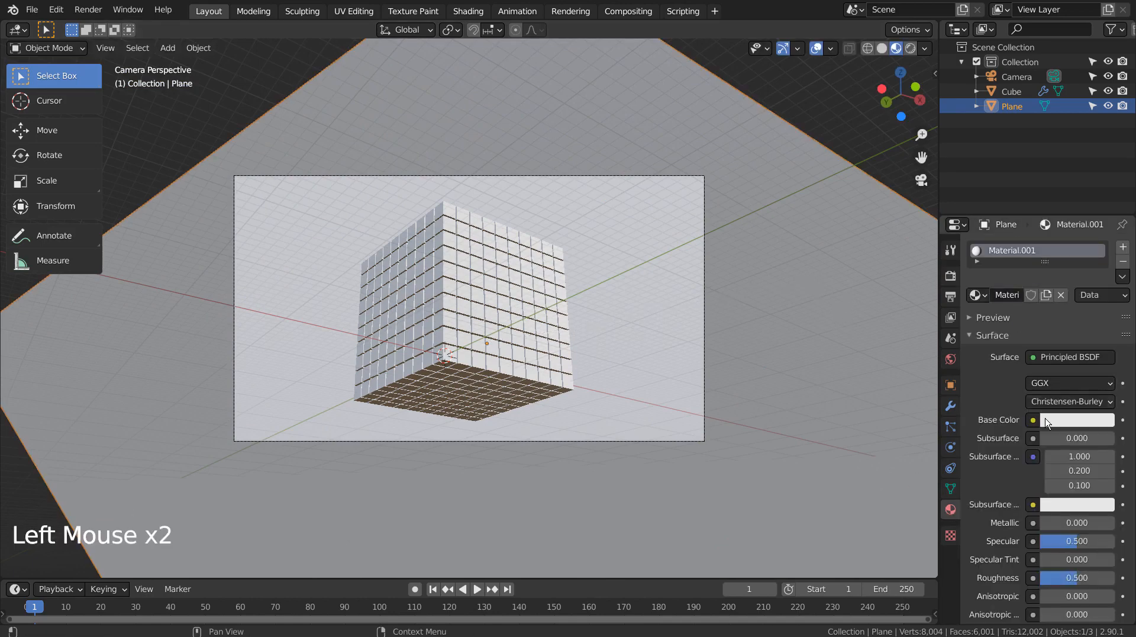
left_click_drag(1071, 522, 1108, 523)
left_click_drag(1077, 577, 1053, 578)
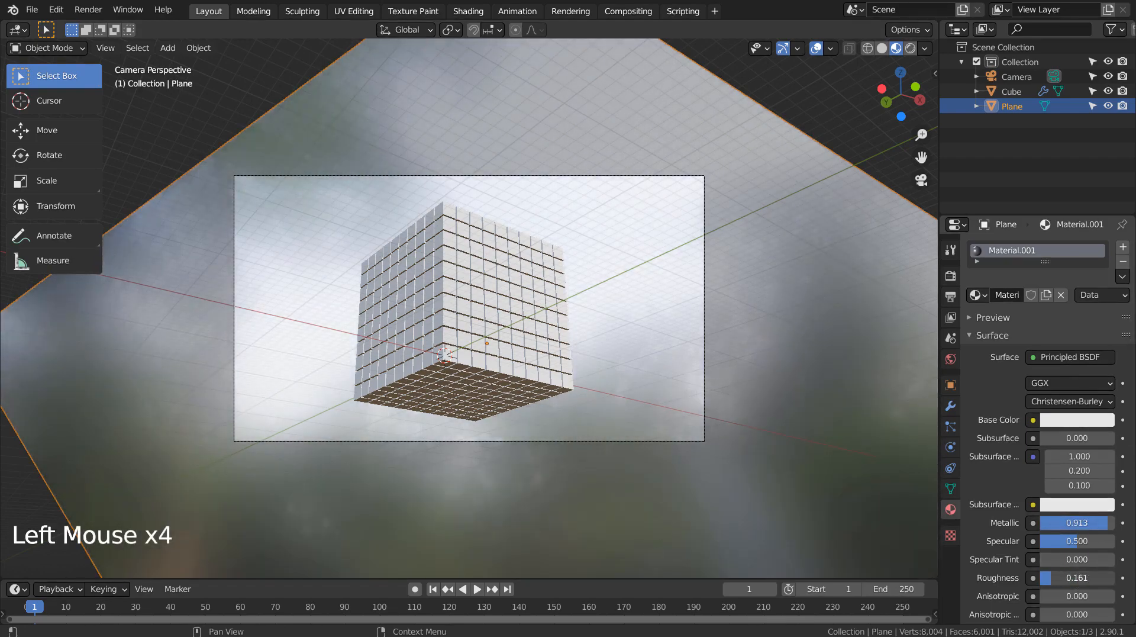
- Give the cube array's material a bright blue base color, with metallic 0.874 and roughness 0.069
left_click(520, 289)
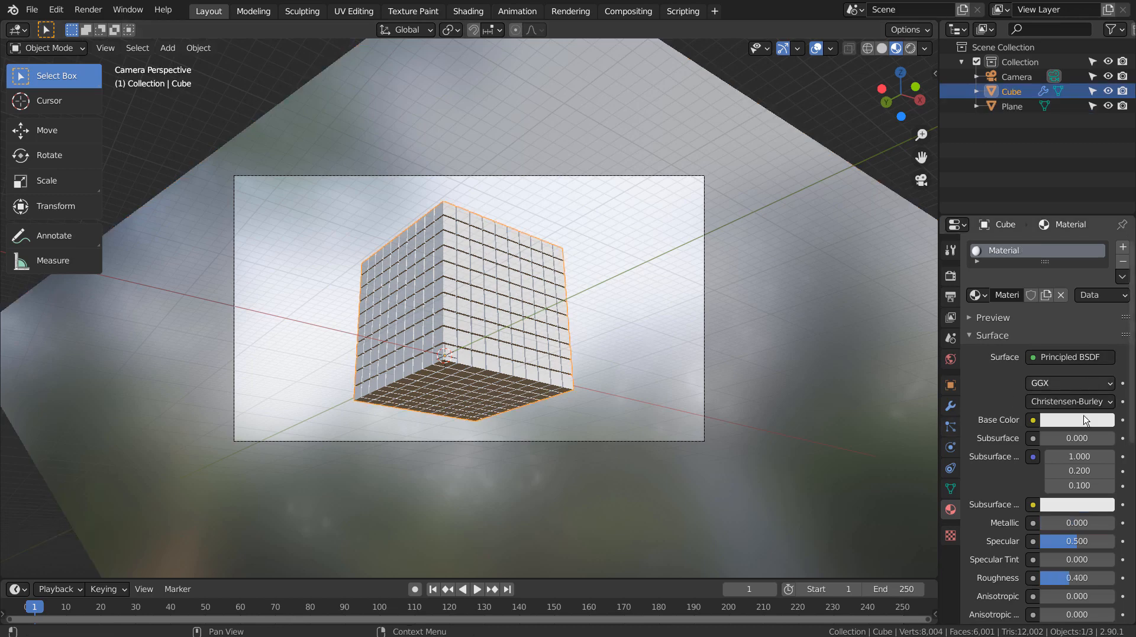
left_click(1080, 424)
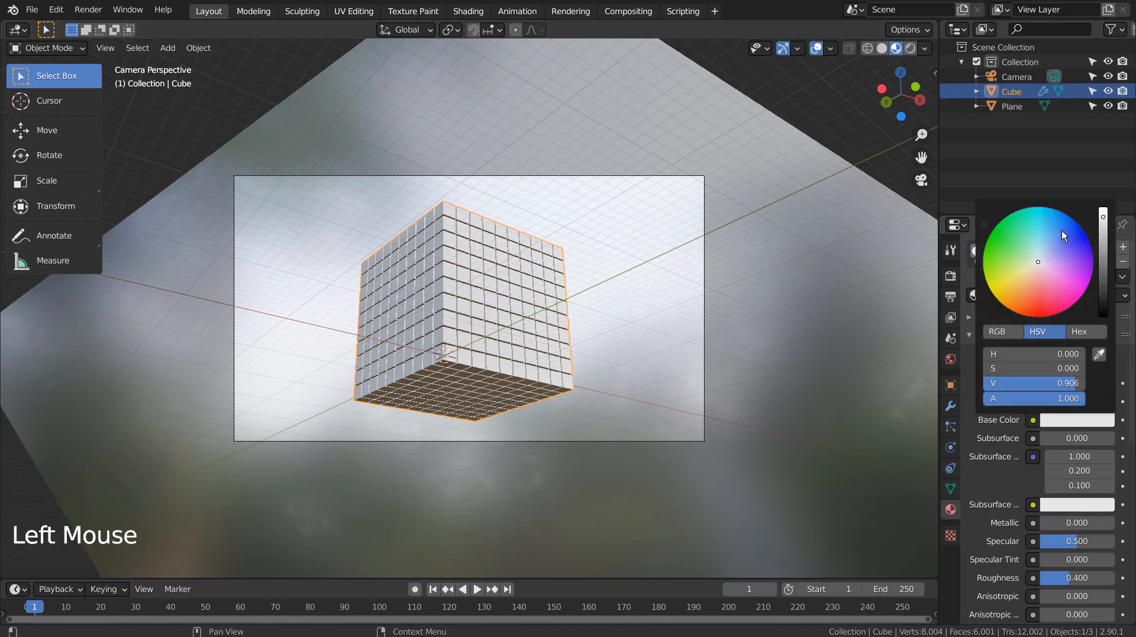
left_click_drag(1063, 234, 1051, 217)
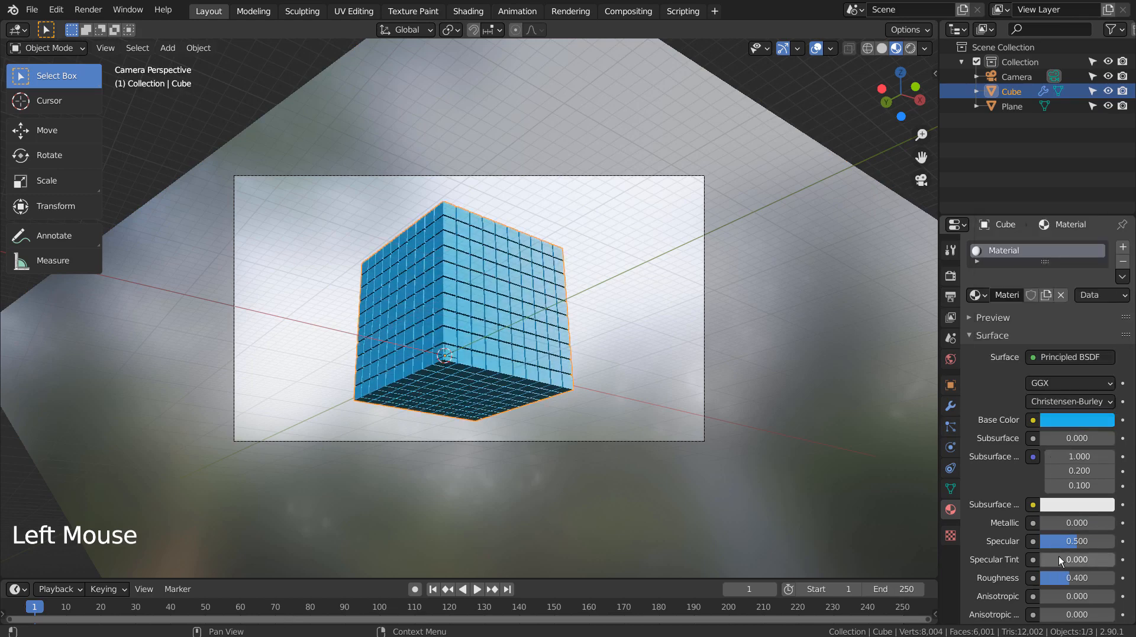
left_click_drag(1057, 521, 1106, 523)
left_click_drag(1073, 575, 1046, 578)
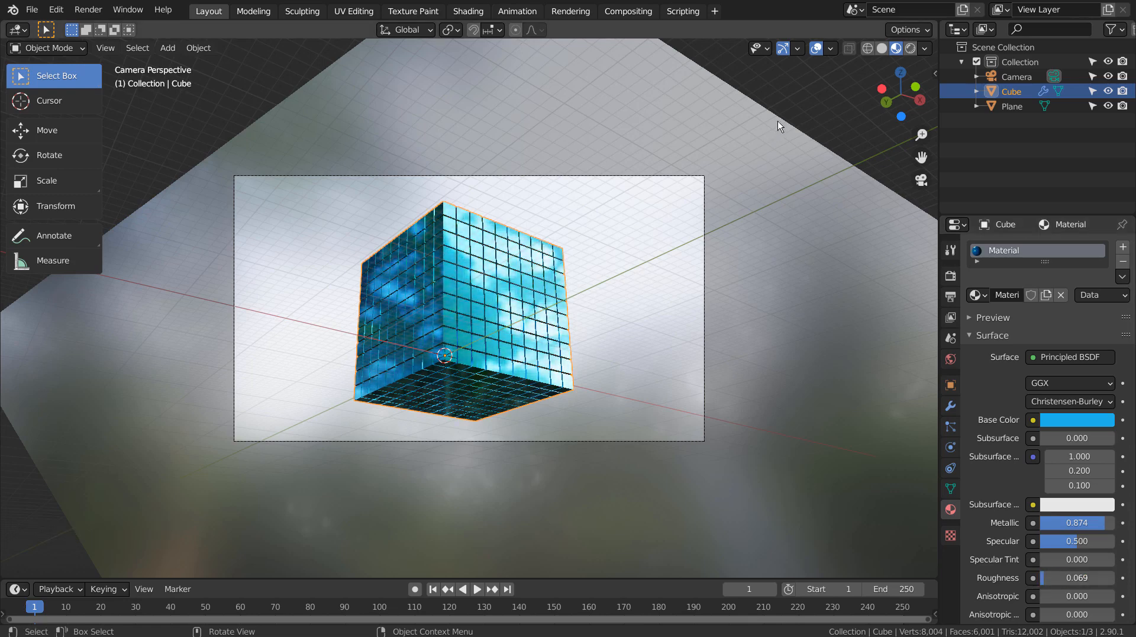
- Set the plane material's base color to light green with hue 0.338, saturation 0.194 and value 0.906, and clear the selection
left_click(790, 96)
left_click(878, 322)
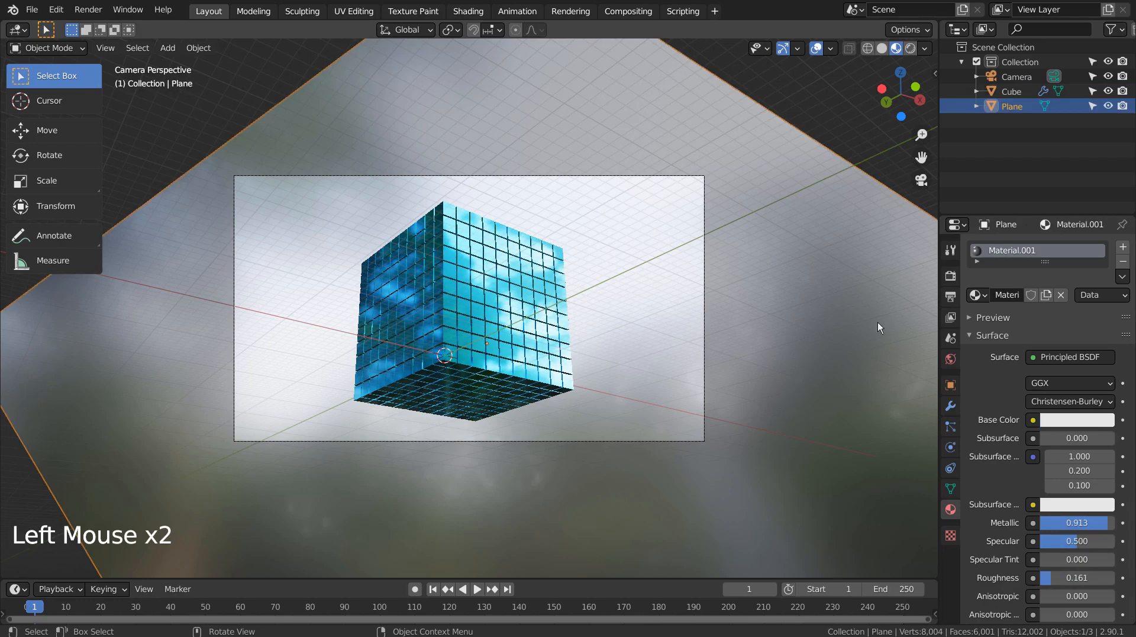
left_click(1057, 422)
mouse_move(1039, 269)
left_mouse_down()
mouse_move(1029, 270)
mouse_move(1040, 280)
left_mouse_up()
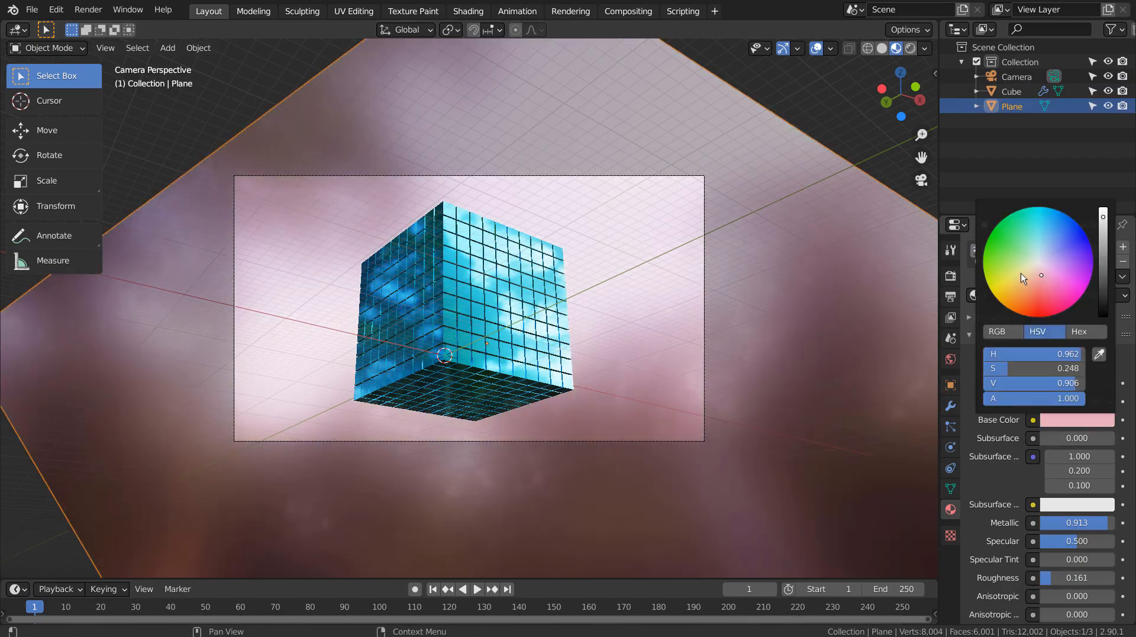
left_click(1044, 251)
left_click(1029, 256)
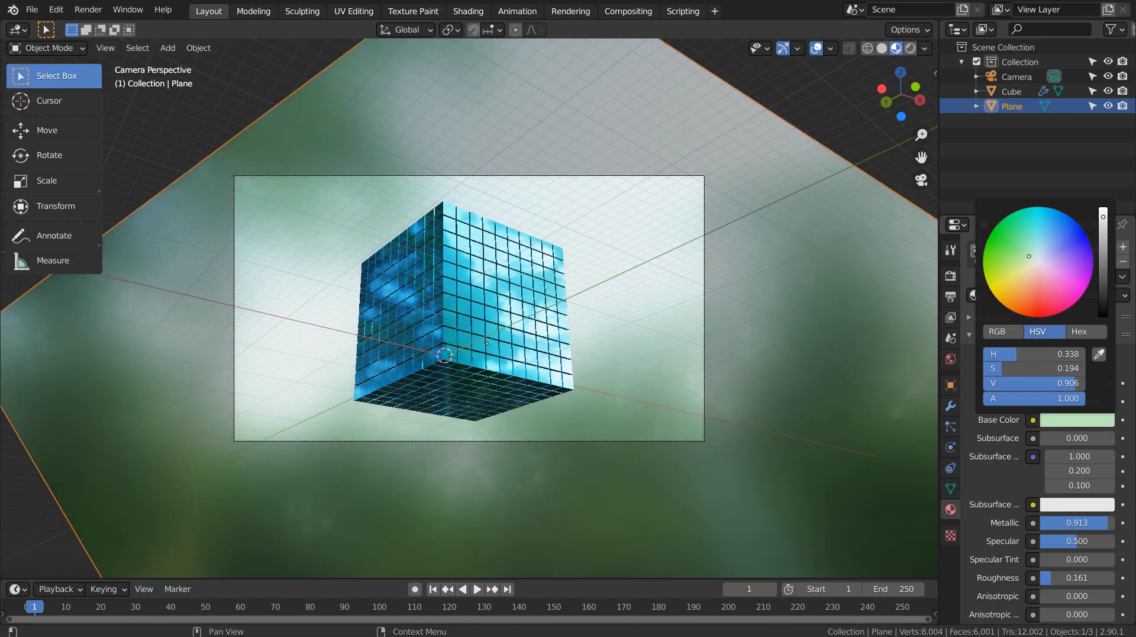
left_click(850, 108)
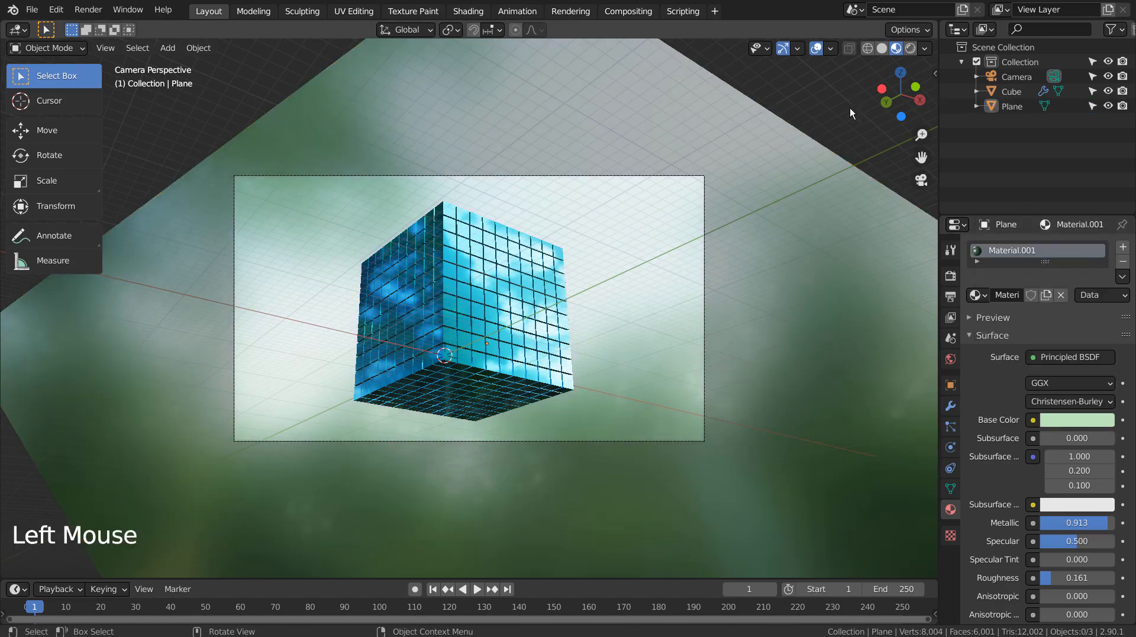
- Preview the scene in rendered shading and set the world background strength to 2
left_click(910, 48)
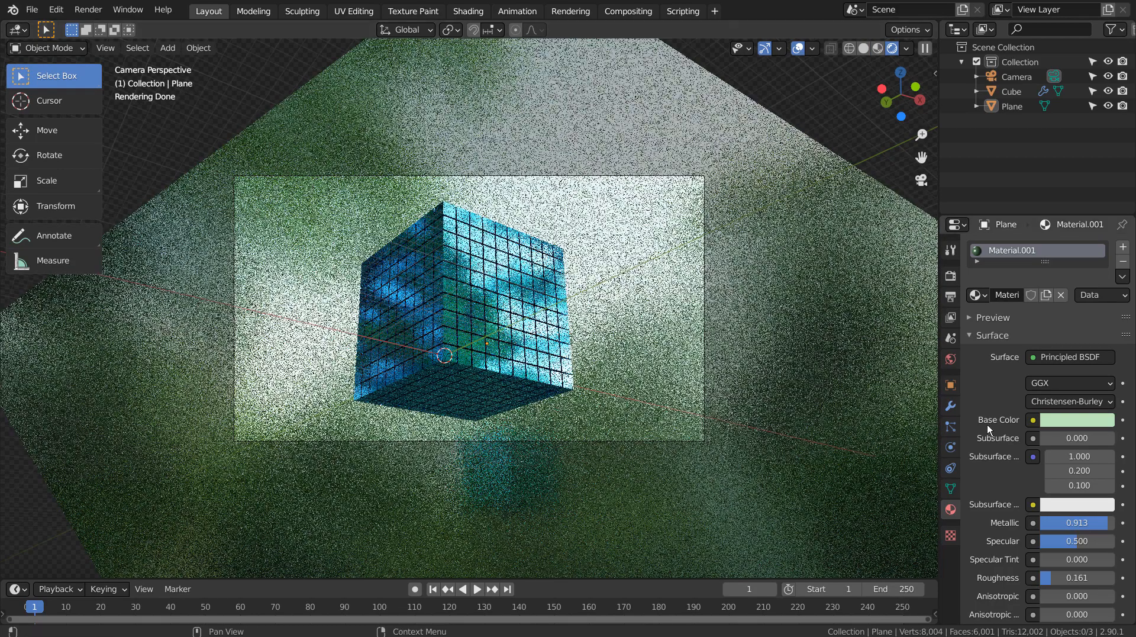
left_click(950, 359)
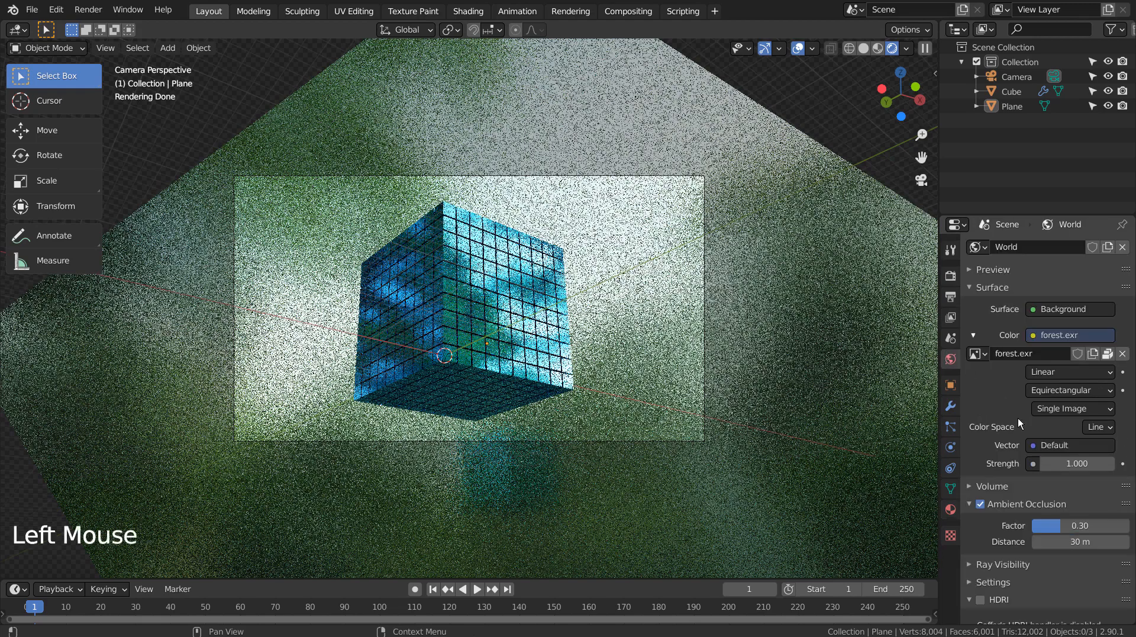
left_click(1072, 463)
type("2")
key("Return")
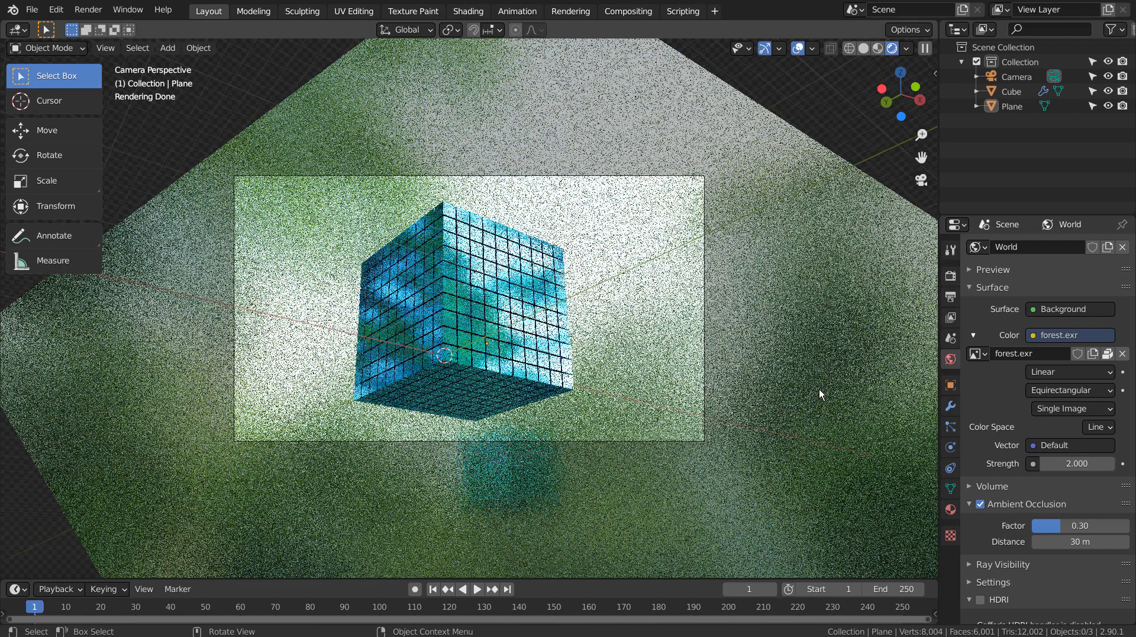
- Disable the use of nodes in the compositor and return to the Layout workspace
left_click(627, 11)
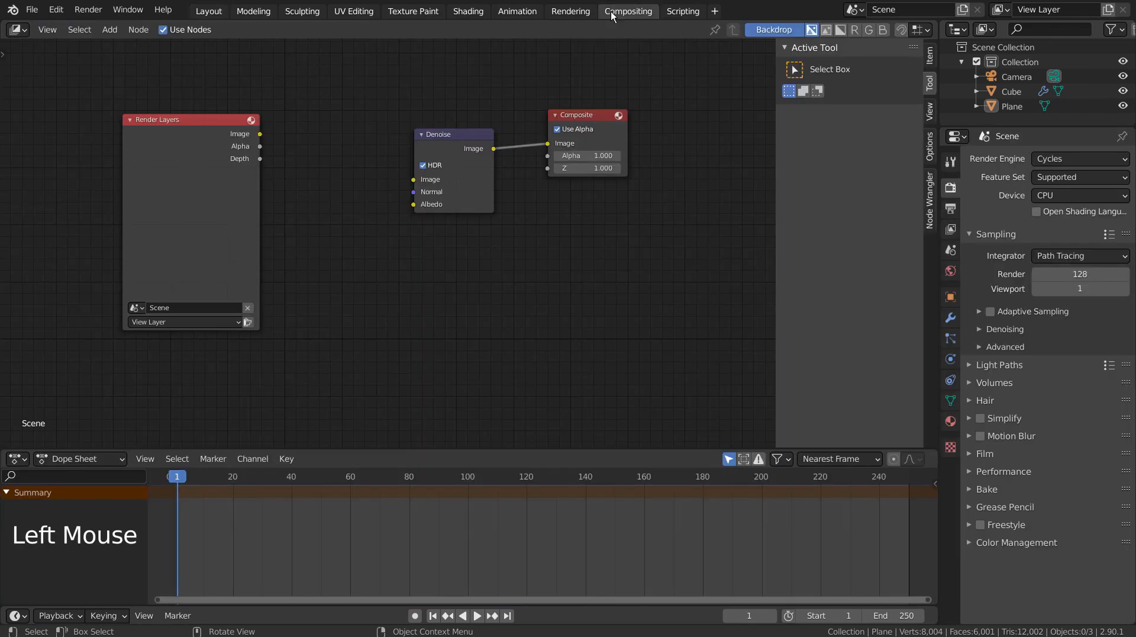
left_click(164, 30)
left_click(209, 11)
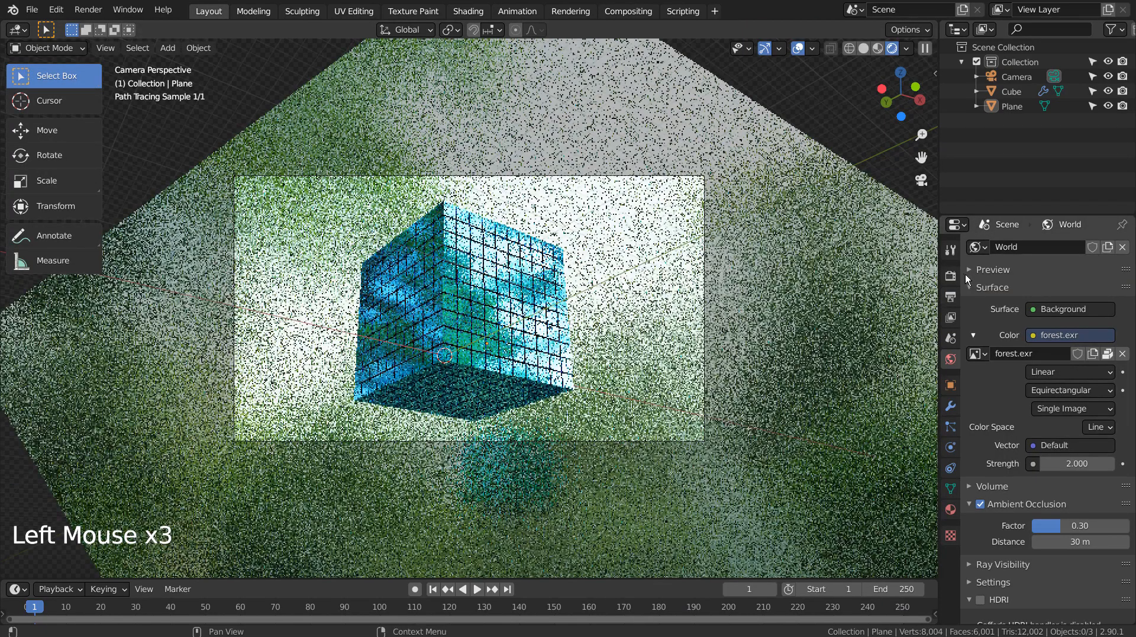
- Set the Cycles render samples to 32
left_click(951, 275)
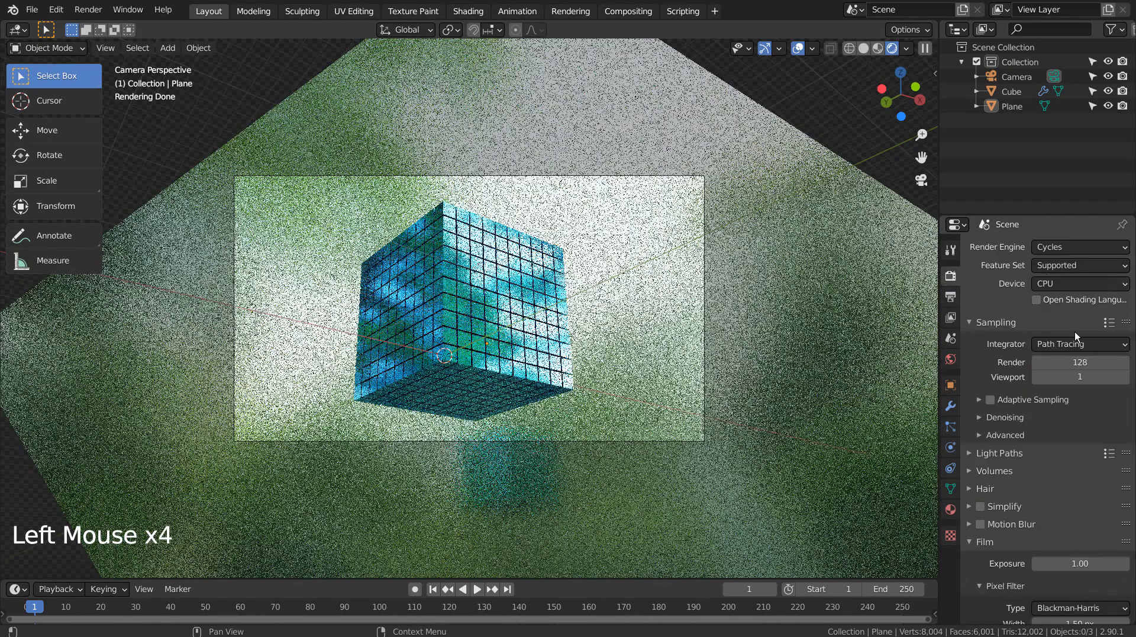
left_click(1080, 361)
type("32")
key("Return")
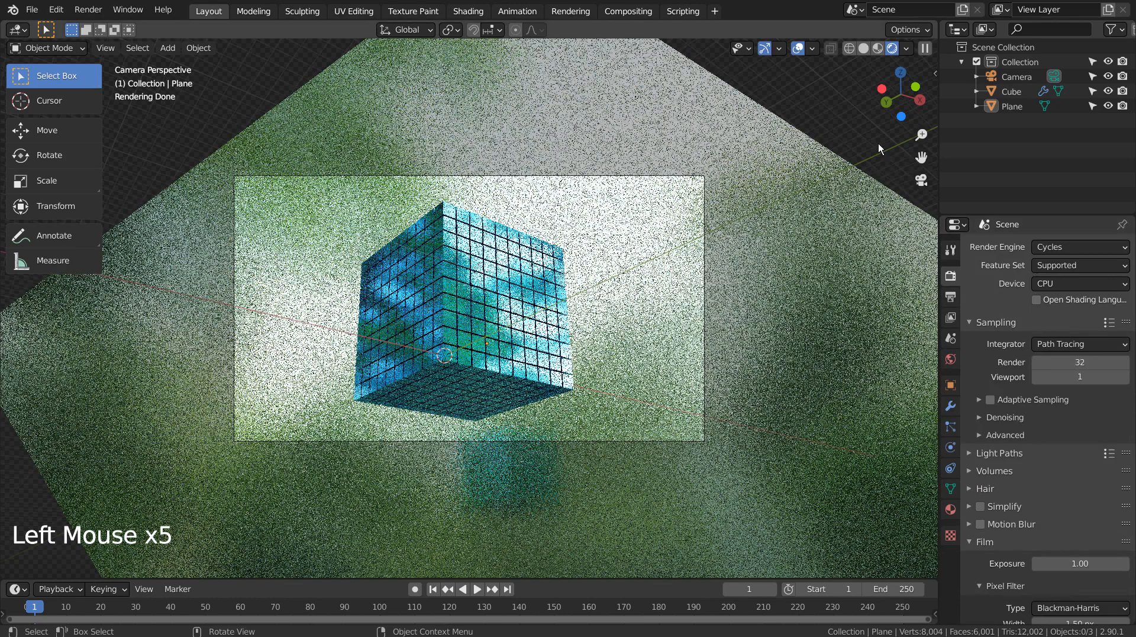
- With the viewport in wireframe shading, save the file and render the current frame
left_click(816, 86)
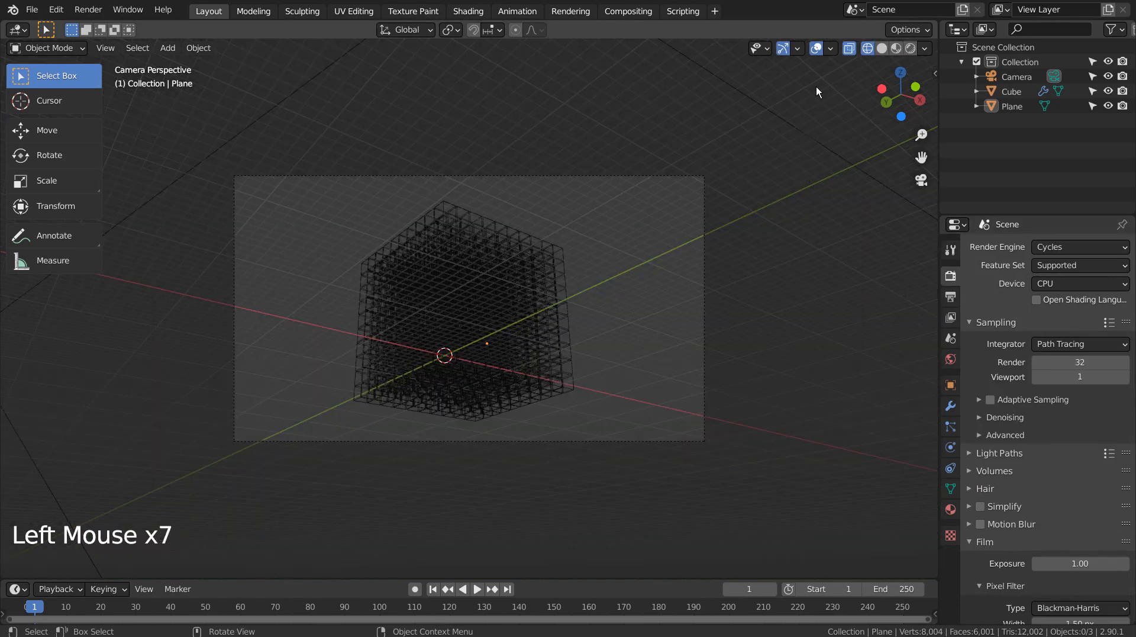
key("ctrl+s")
key("F12")
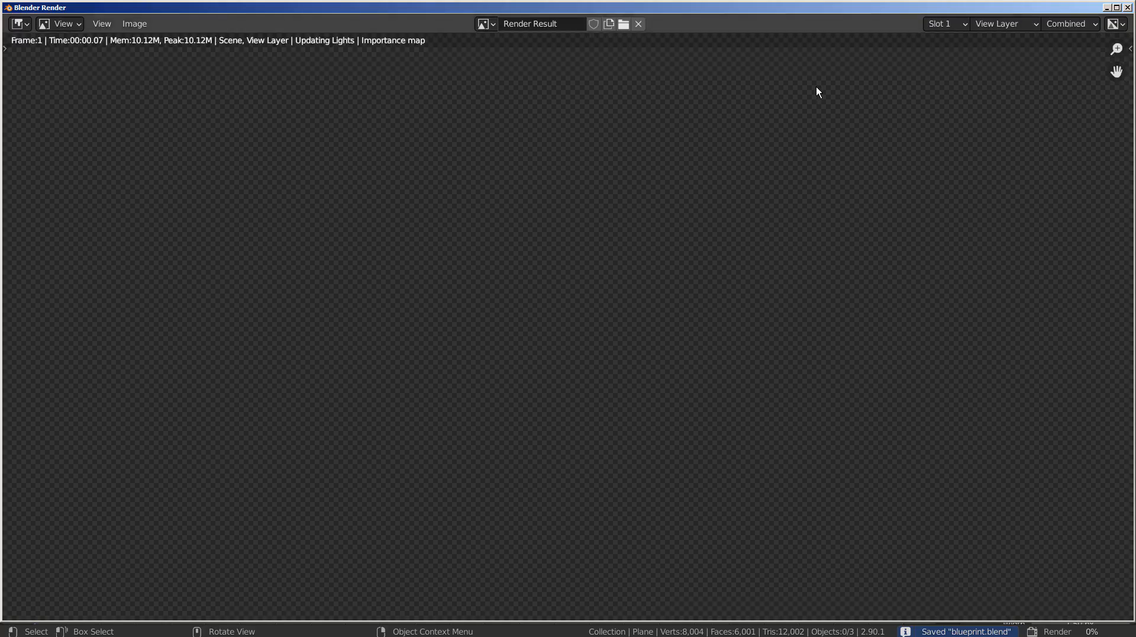